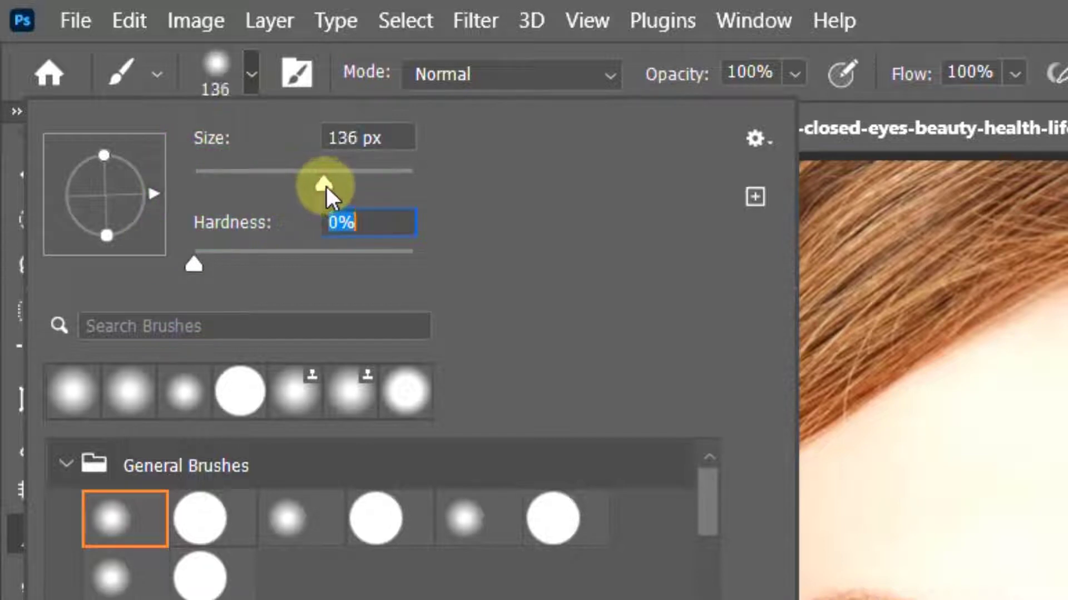
# Step: Set the soft brush to 100% opacity and 100% flow and make black the foreground colour
pyautogui.click(795, 74)
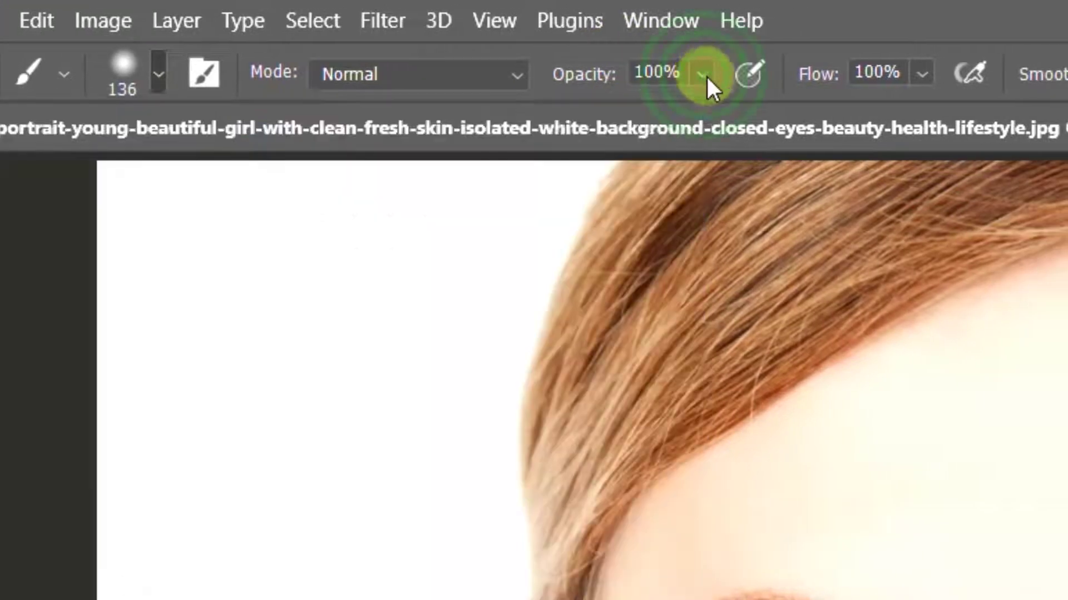
pyautogui.click(922, 75)
pyautogui.moveTo(958, 110); pyautogui.dragTo(981, 159)
pyautogui.click(31, 554)
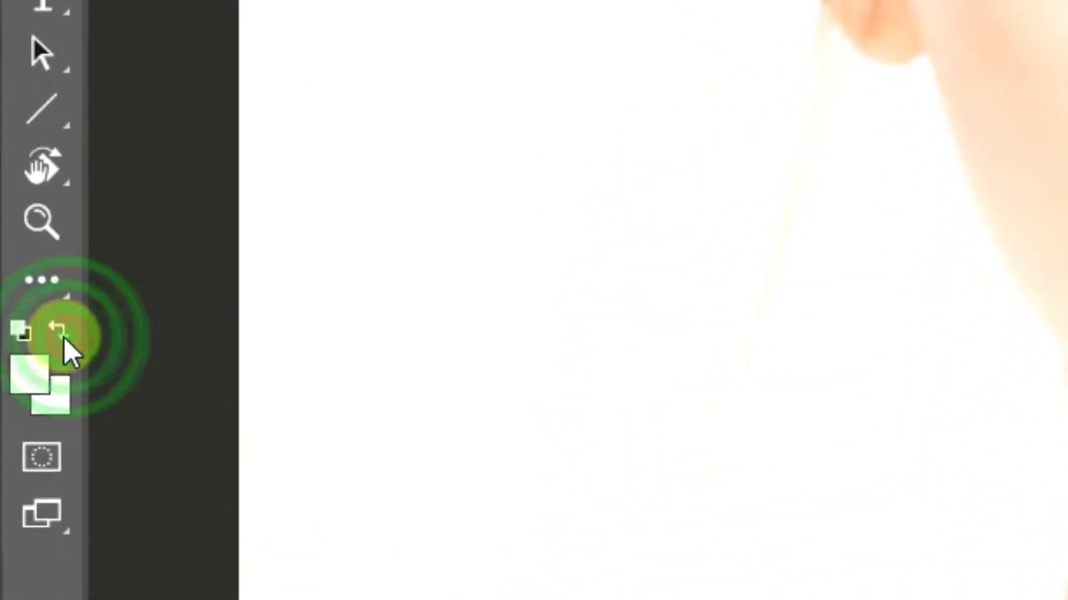
pyautogui.click(31, 555)
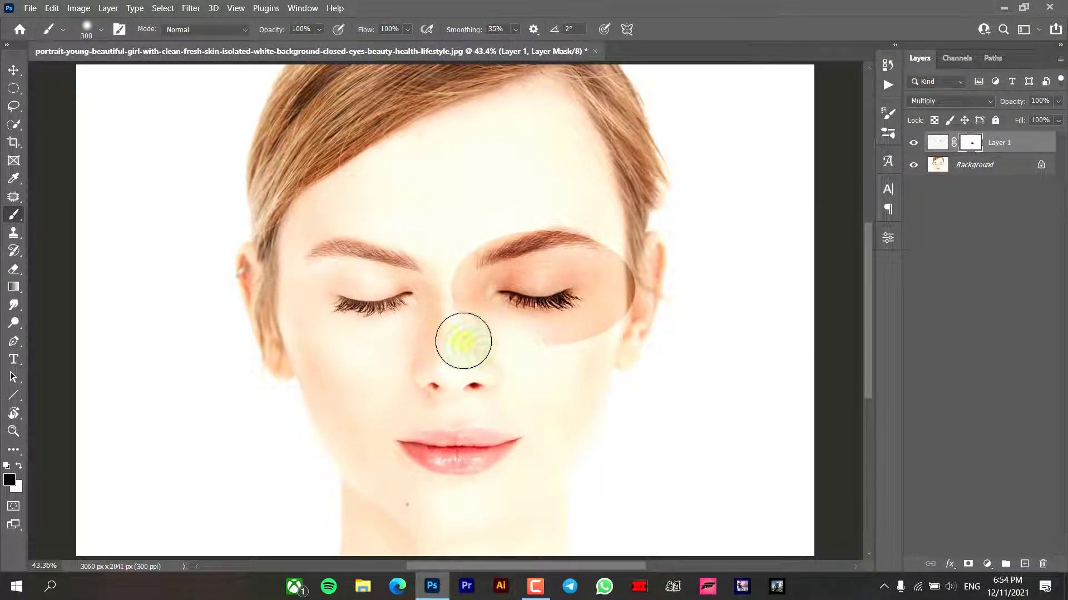
# Step: Paint black on Layer 1's mask with a 300 px brush to hide the darkened skin around the eye
pyautogui.moveTo(495, 215)
pyautogui.mouseDown()
pyautogui.moveTo(528, 205)
pyautogui.moveTo(552, 220)
pyautogui.mouseUp()
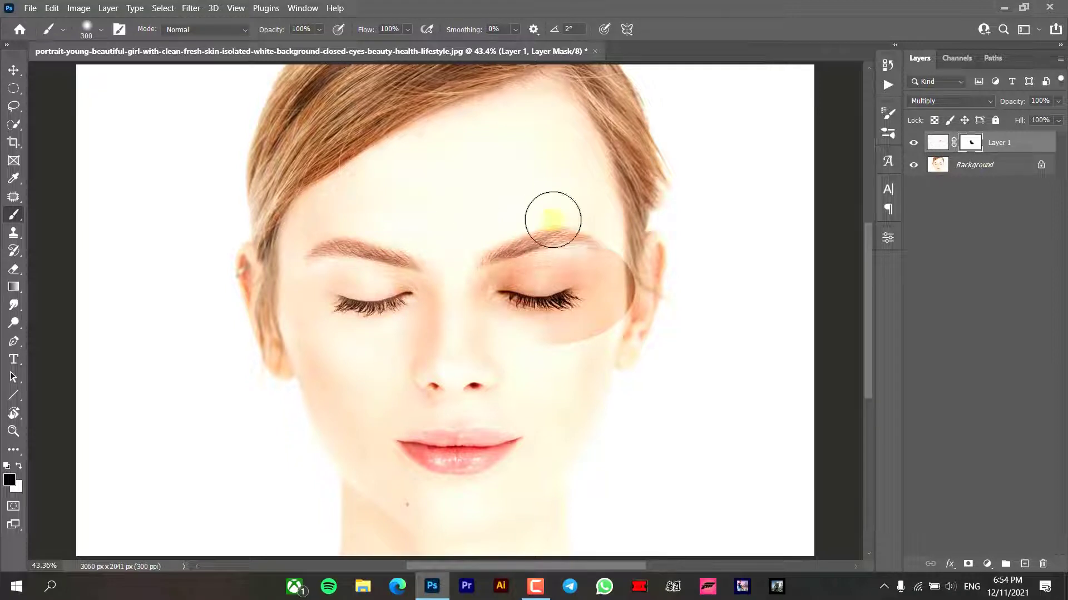
pyautogui.moveTo(637, 347)
pyautogui.mouseDown()
pyautogui.moveTo(632, 300)
pyautogui.moveTo(579, 333)
pyautogui.mouseUp()
pyautogui.scroll(3, 599, 348)
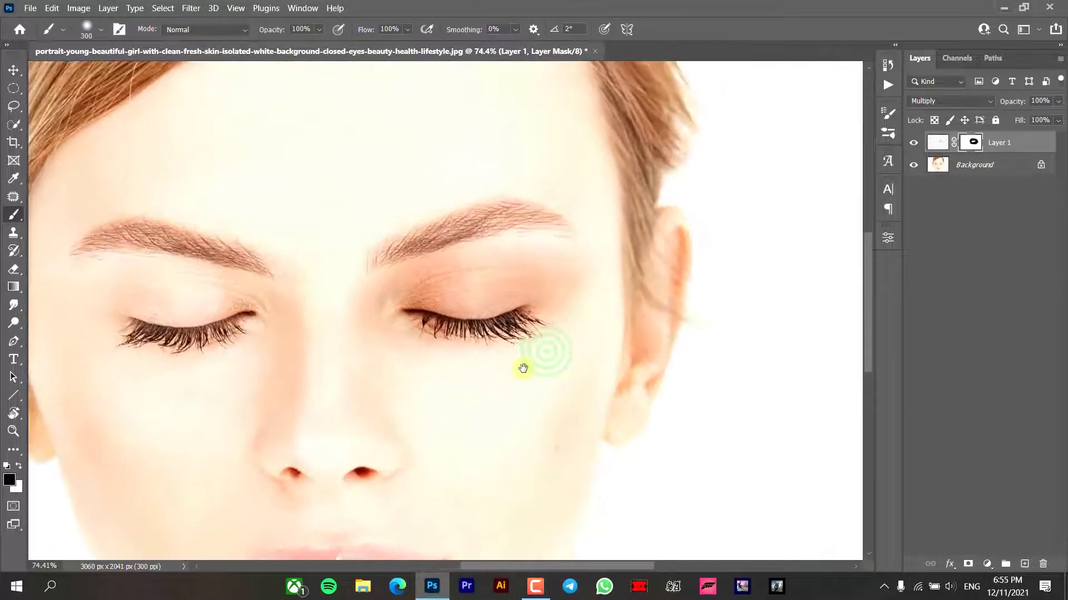
pyautogui.moveTo(551, 371); pyautogui.dragTo(445, 398)
pyautogui.moveTo(342, 354); pyautogui.dragTo(339, 317)
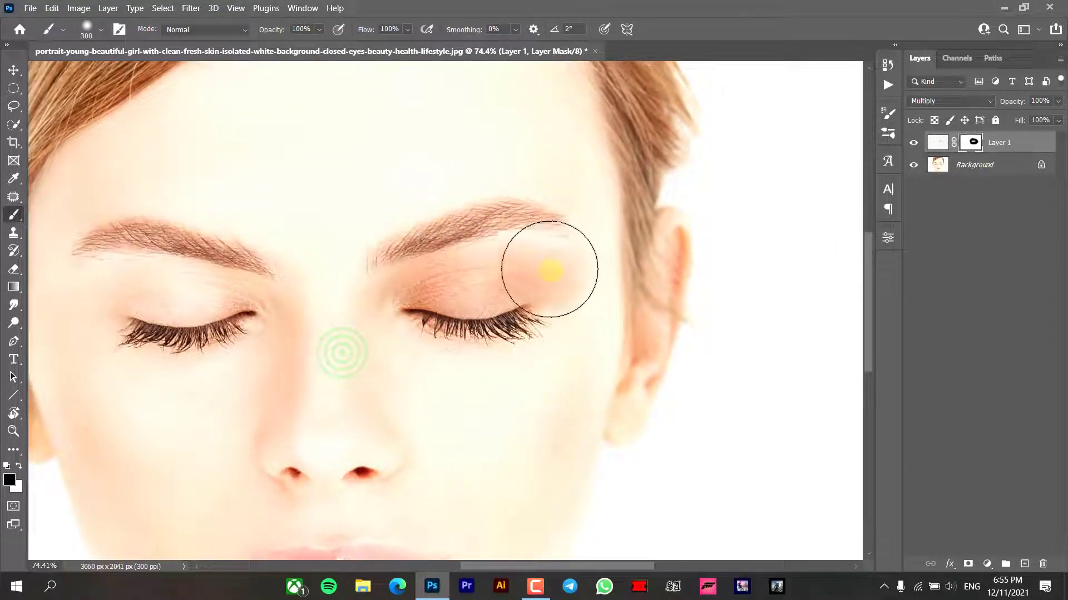
# Step: Shrink the brush, swap the foreground colour to white and paint the darker tone back over the upper eyelid on Layer 1's mask
pyautogui.press('[')
pyautogui.press('[')
pyautogui.press('[')
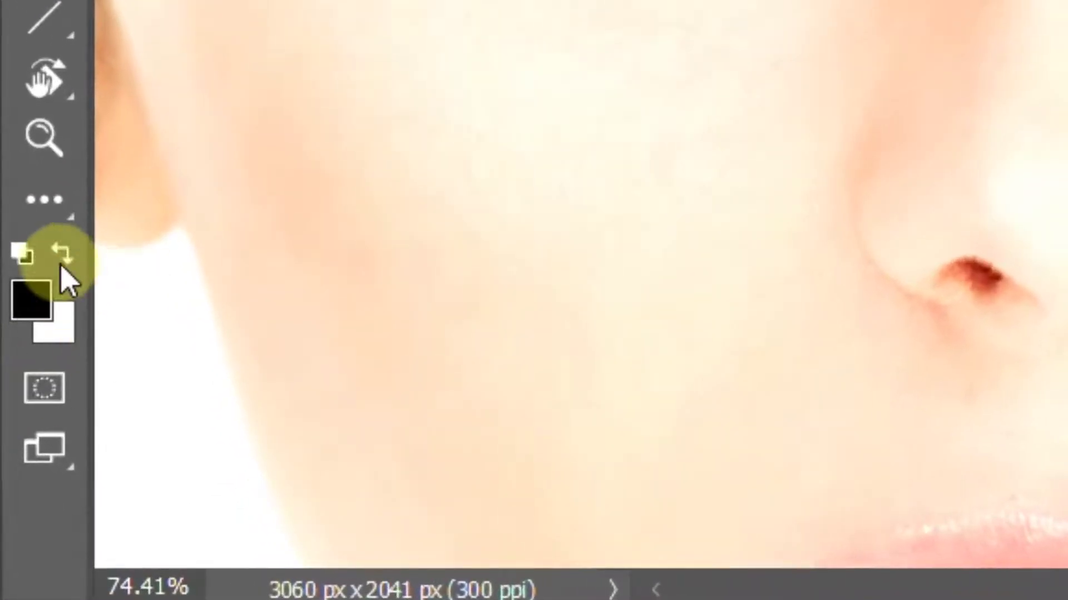
pyautogui.click(63, 261)
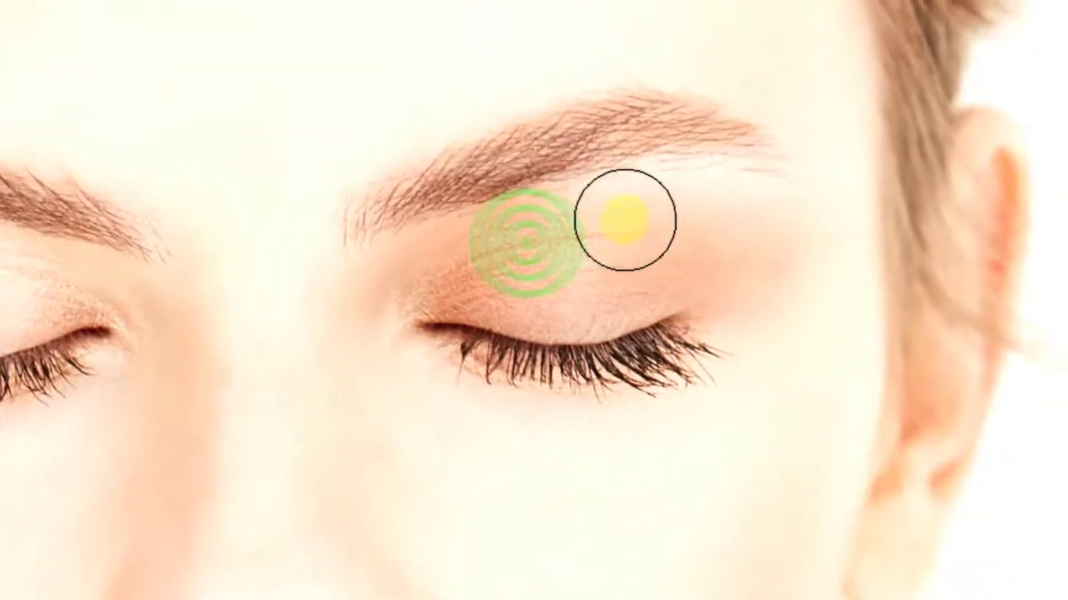
pyautogui.moveTo(517, 260)
pyautogui.mouseDown()
pyautogui.moveTo(637, 228)
pyautogui.moveTo(689, 228)
pyautogui.moveTo(645, 213)
pyautogui.moveTo(719, 228)
pyautogui.moveTo(683, 222)
pyautogui.moveTo(731, 243)
pyautogui.moveTo(692, 255)
pyautogui.moveTo(697, 268)
pyautogui.moveTo(649, 301)
pyautogui.moveTo(524, 263)
pyautogui.moveTo(468, 270)
pyautogui.moveTo(516, 244)
pyautogui.moveTo(532, 278)
pyautogui.moveTo(452, 270)
pyautogui.moveTo(553, 229)
pyautogui.moveTo(657, 244)
pyautogui.mouseUp()
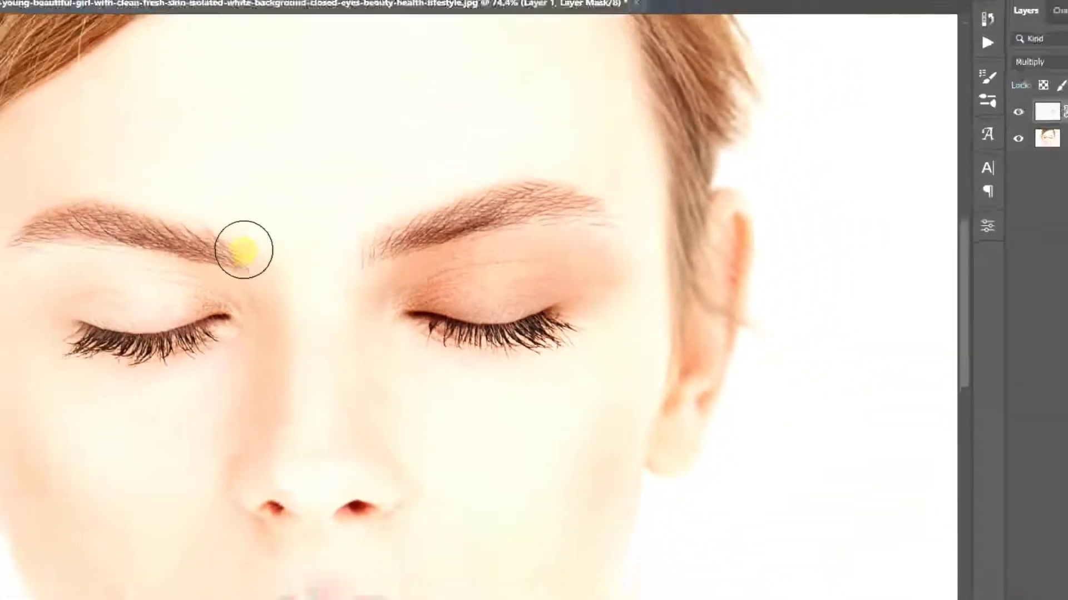
# Step: Set the brush size to 228 px and paint black on Layer 1's mask along the eyebrow to clean the shadow's upper edge
pyautogui.rightClick(136, 209)
pyautogui.write('228')
pyautogui.press('Return')
pyautogui.moveTo(389, 227)
pyautogui.mouseDown()
pyautogui.moveTo(486, 199)
pyautogui.moveTo(563, 200)
pyautogui.mouseUp()
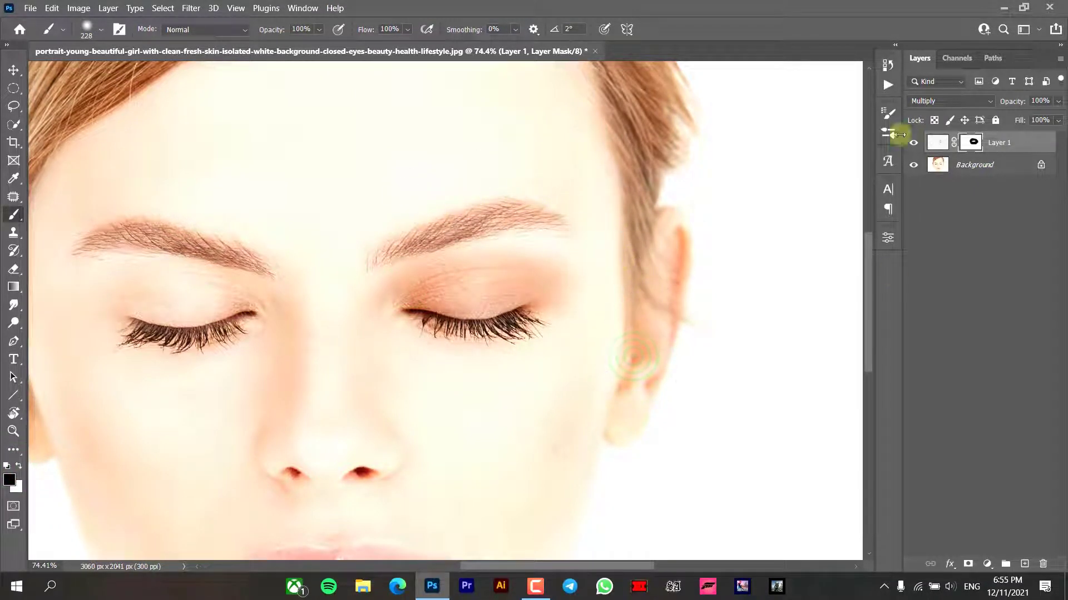
# Step: Mask out leftover tone near the nose bridge and under the eye with a 400 px brush, toggling Layer 1's visibility to compare
pyautogui.press(']')
pyautogui.press(']')
pyautogui.press(']')
pyautogui.moveTo(307, 320)
pyautogui.mouseDown()
pyautogui.moveTo(296, 286)
pyautogui.moveTo(301, 314)
pyautogui.mouseUp()
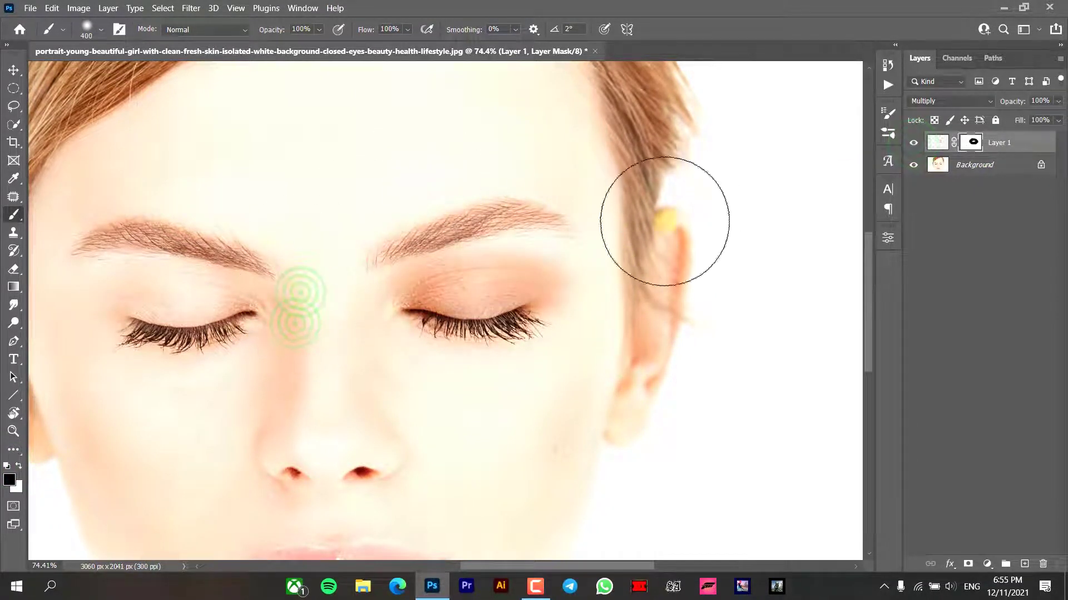
pyautogui.moveTo(567, 388)
pyautogui.mouseDown()
pyautogui.moveTo(551, 414)
pyautogui.moveTo(453, 418)
pyautogui.mouseUp()
pyautogui.click(913, 142)
pyautogui.click(913, 142)
pyautogui.click(418, 410)
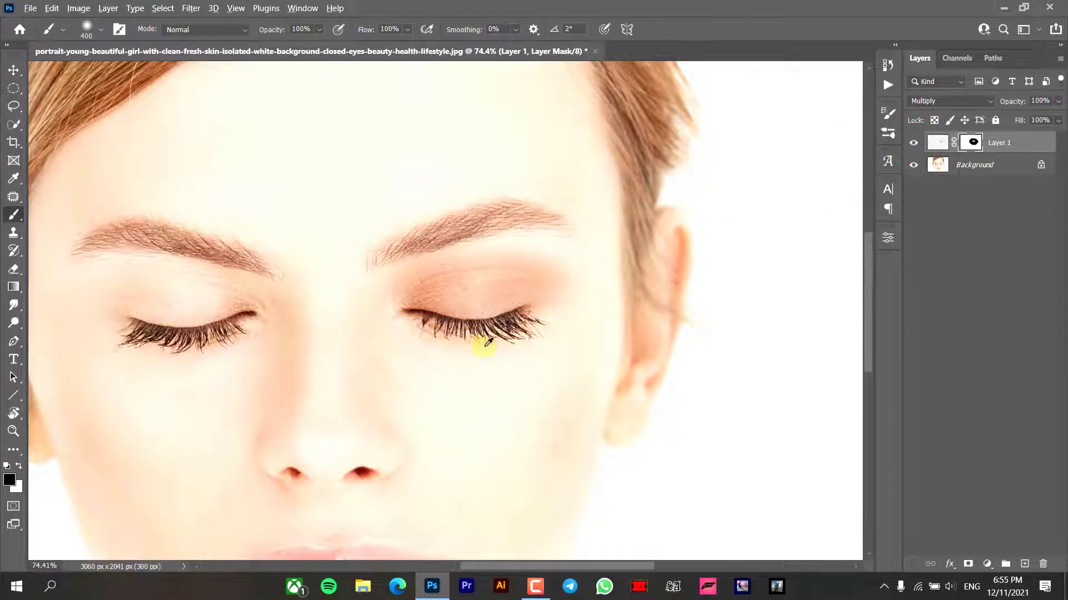
# Step: Add a Hue/Saturation adjustment layer, clip it to Layer 1 and turn on Colorize
pyautogui.scroll(5, 488, 342)
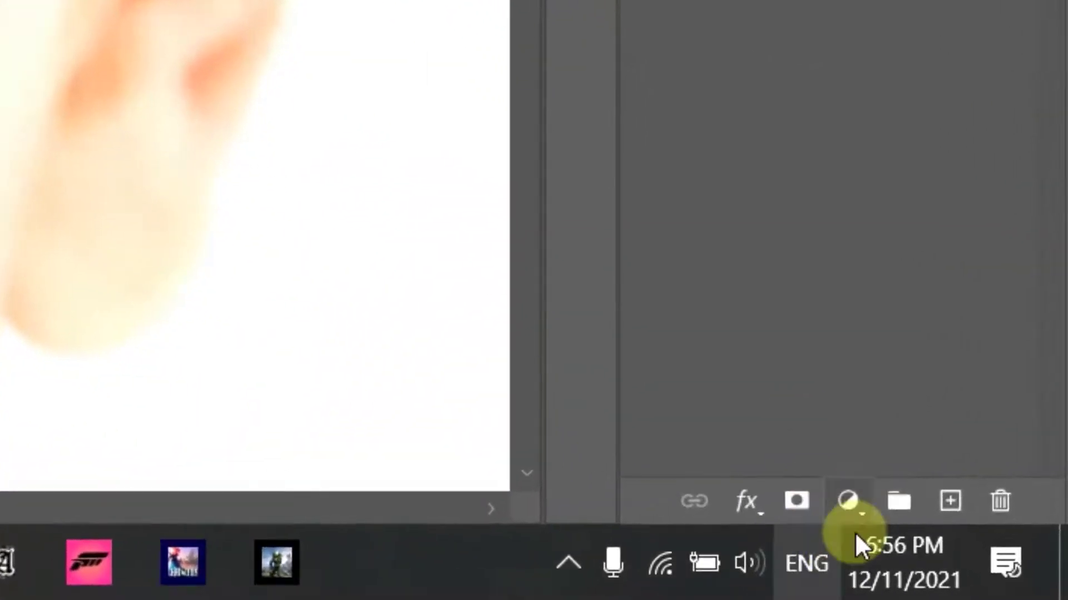
pyautogui.click(988, 564)
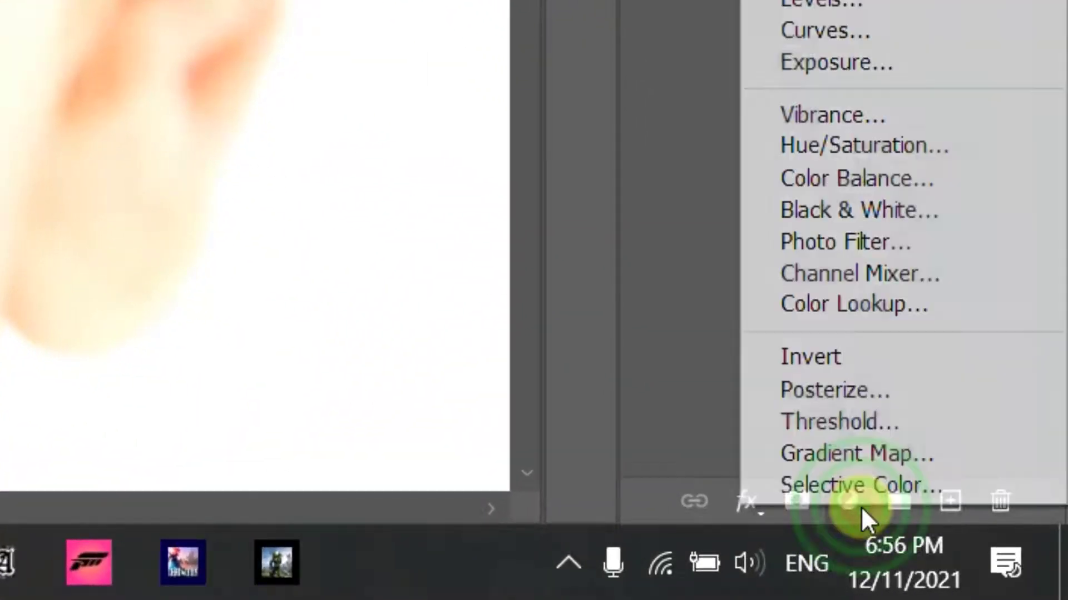
pyautogui.click(888, 149)
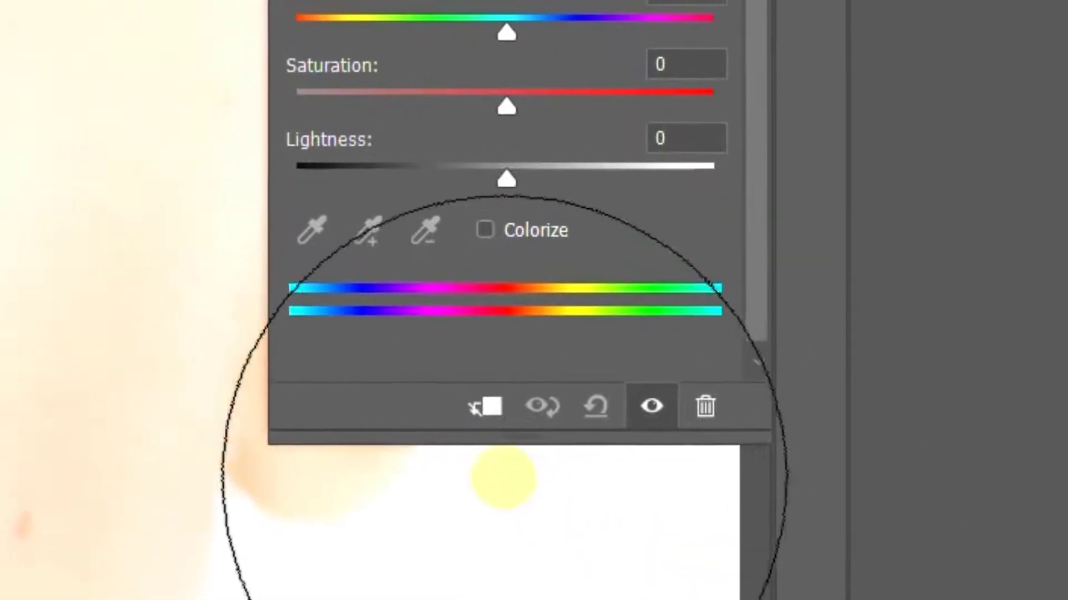
pyautogui.click(489, 422)
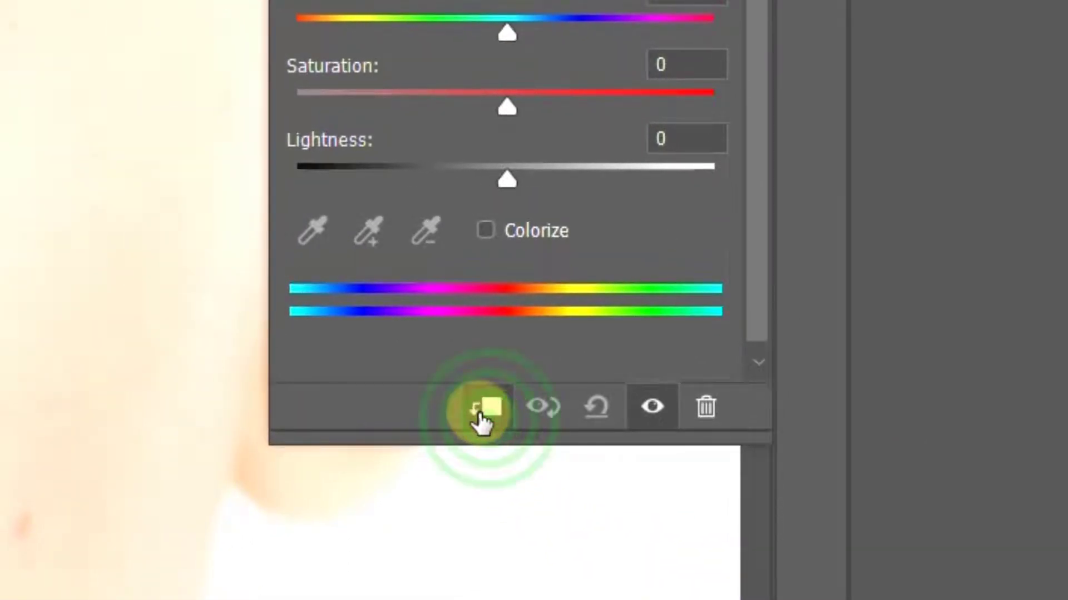
pyautogui.click(486, 230)
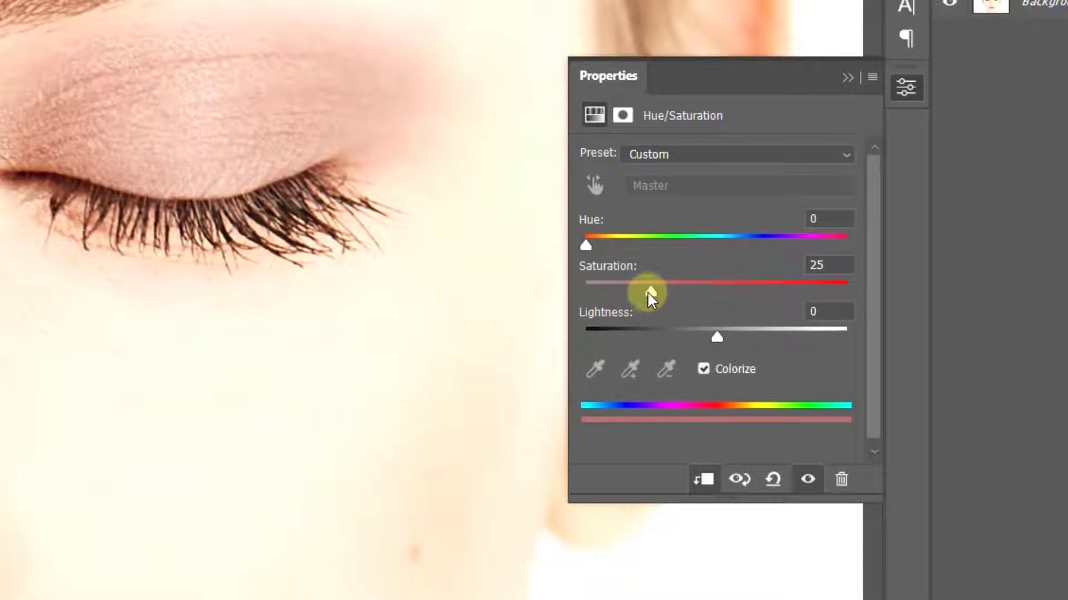
# Step: Set the adjustment's saturation to 100 and its hue to 360 for red eyeshadow
pyautogui.moveTo(595, 250); pyautogui.dragTo(819, 244)
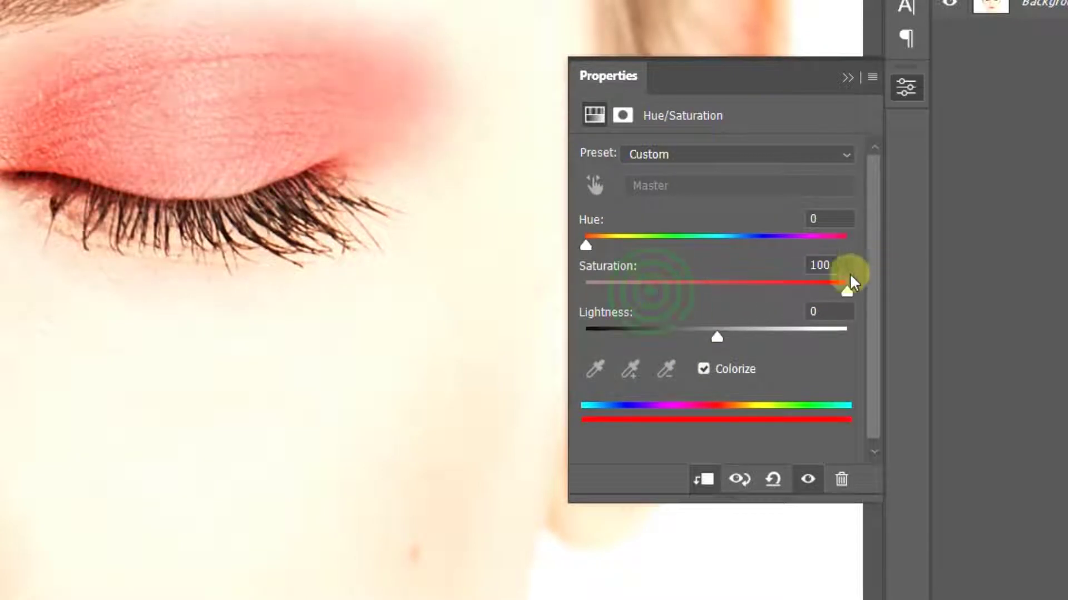
pyautogui.moveTo(596, 251); pyautogui.dragTo(849, 257)
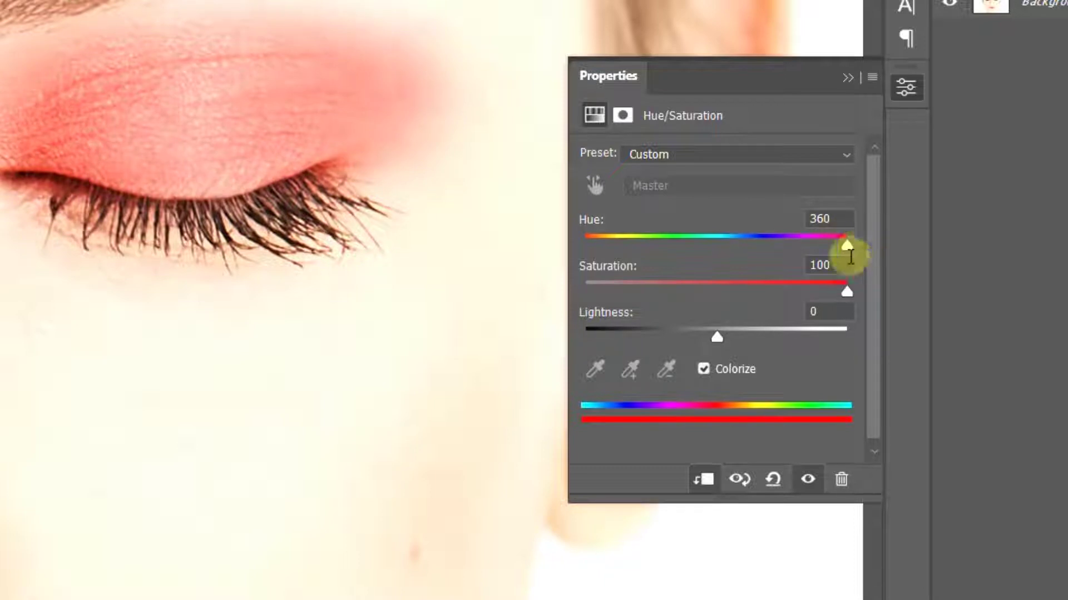
pyautogui.click(845, 78)
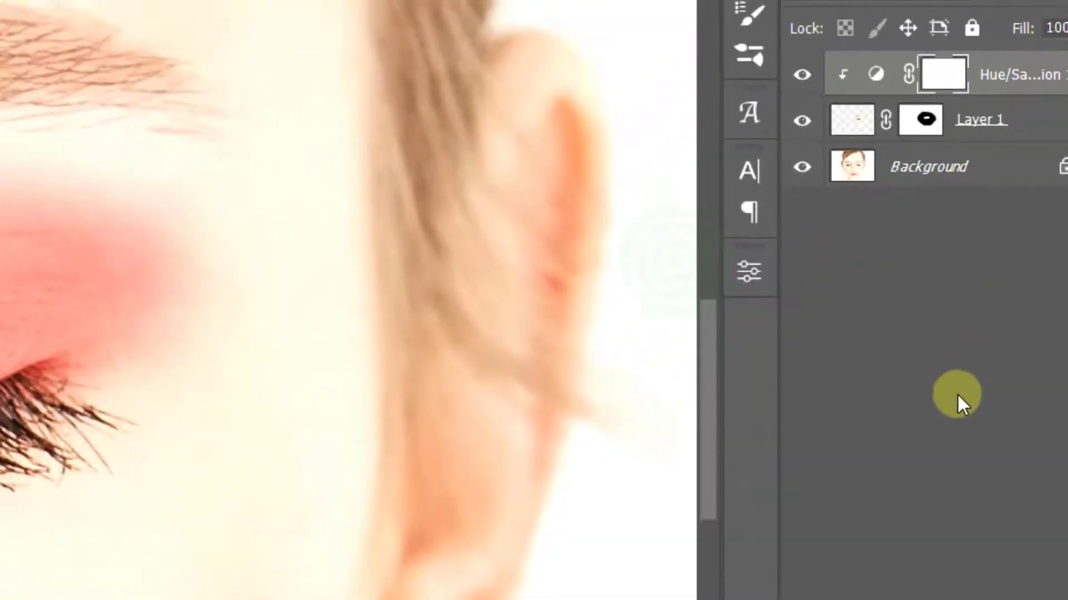
# Step: Duplicate the Hue/Saturation adjustment layer and clip the copy to the layers below
pyautogui.hotkey('ctrl', 'j')
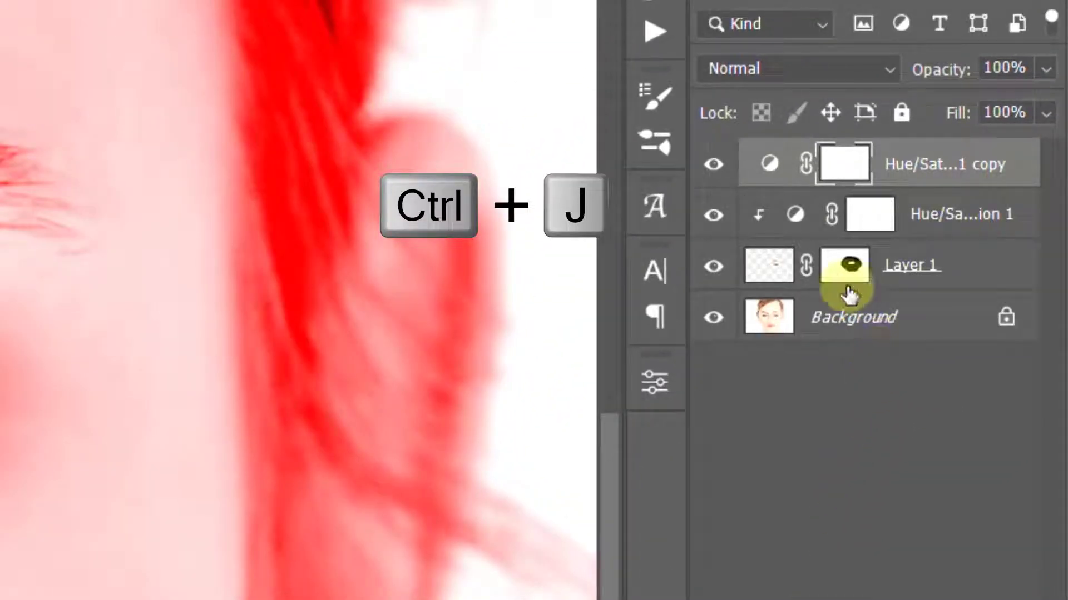
pyautogui.doubleClick(769, 177)
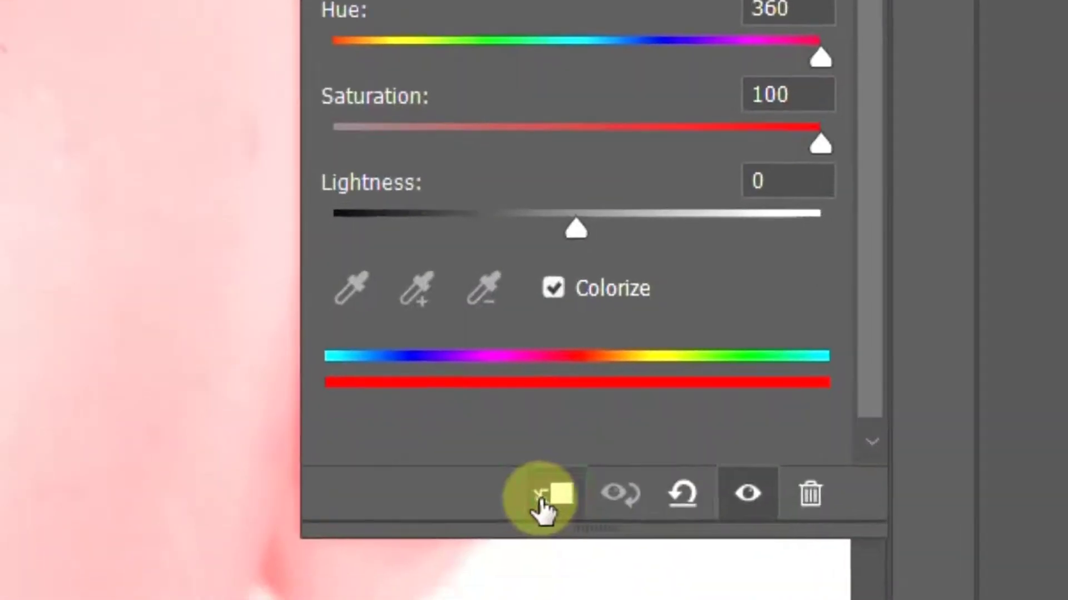
pyautogui.click(550, 487)
# Step: Set the copied adjustment's lightness to -23 and its saturation to 82
pyautogui.moveTo(586, 203); pyautogui.dragTo(540, 206)
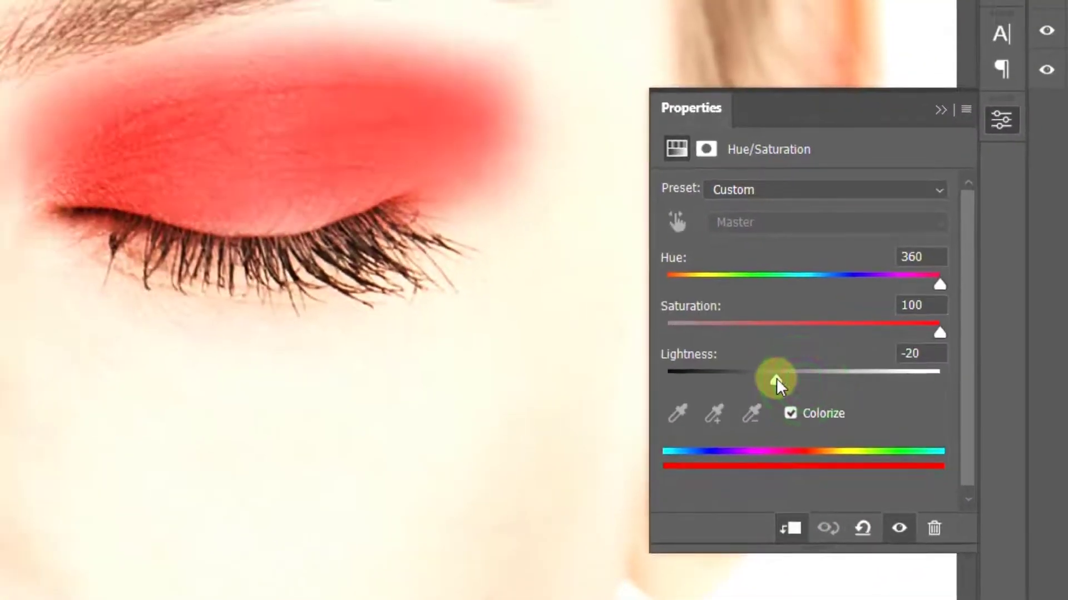
pyautogui.moveTo(776, 379); pyautogui.dragTo(772, 379)
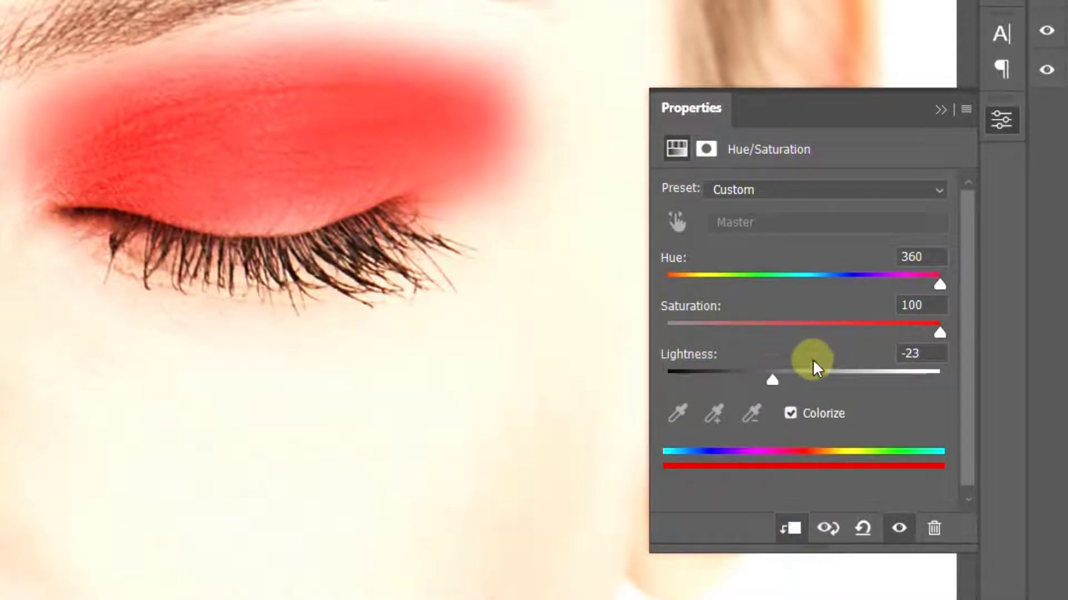
pyautogui.moveTo(902, 329); pyautogui.dragTo(892, 326)
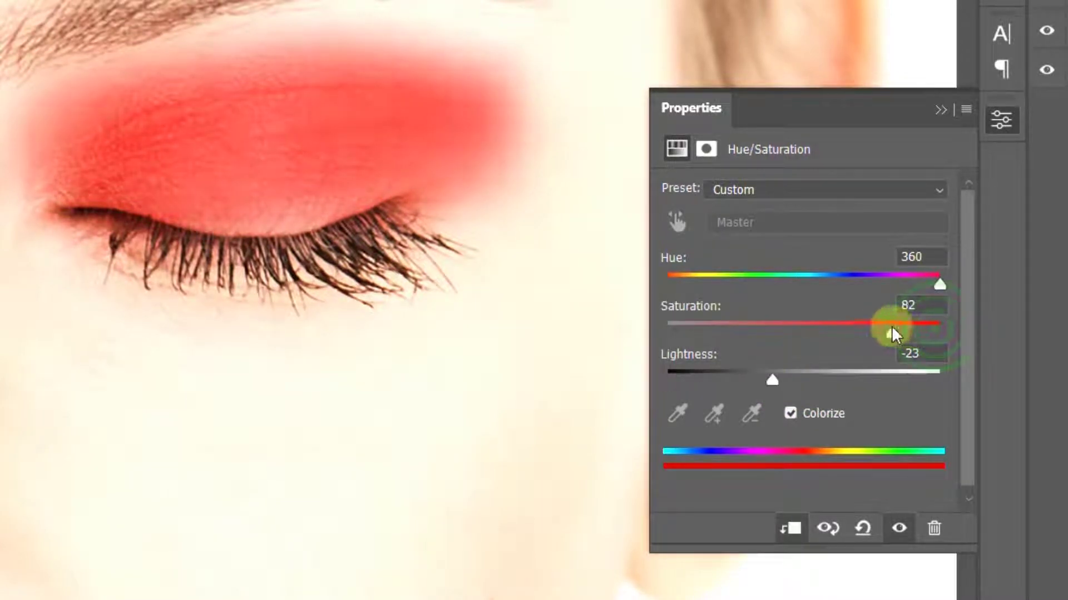
pyautogui.click(940, 110)
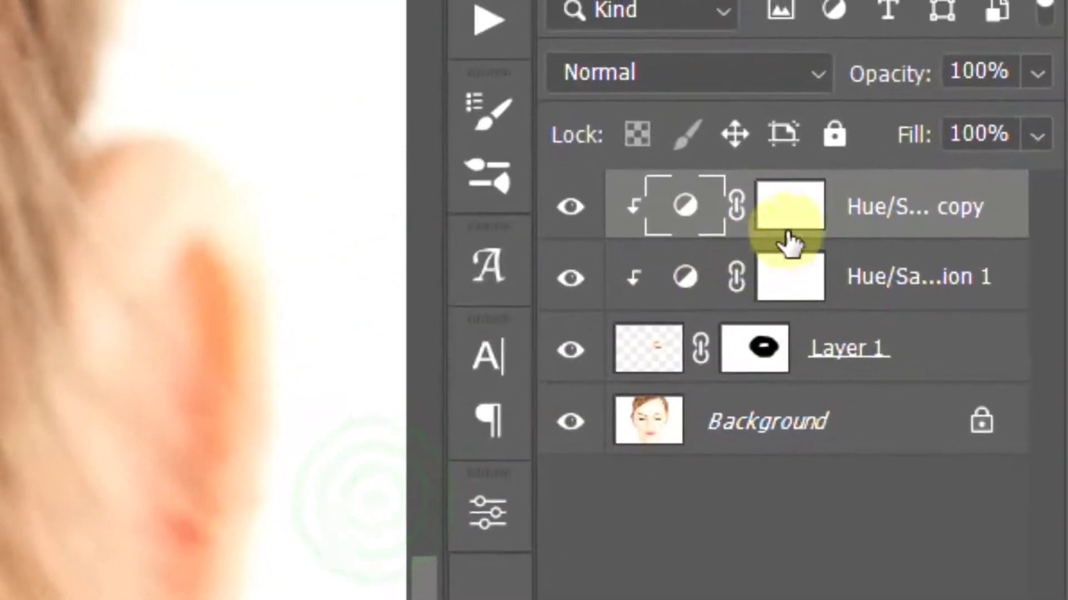
# Step: Select the copied adjustment's mask and set up a 102 px soft brush with black as the foreground colour
pyautogui.click(809, 214)
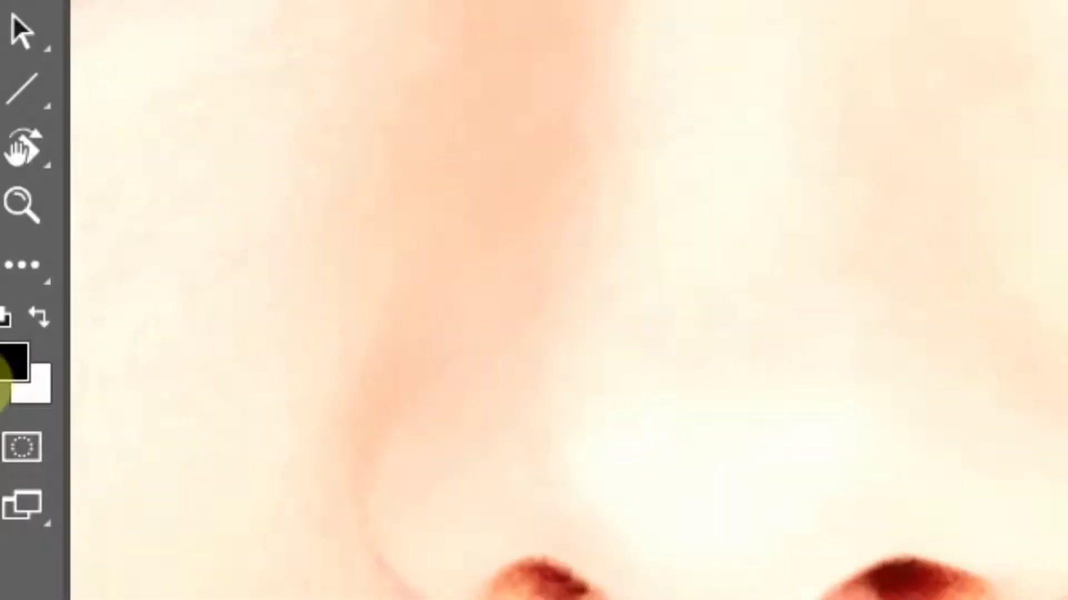
pyautogui.click(17, 362)
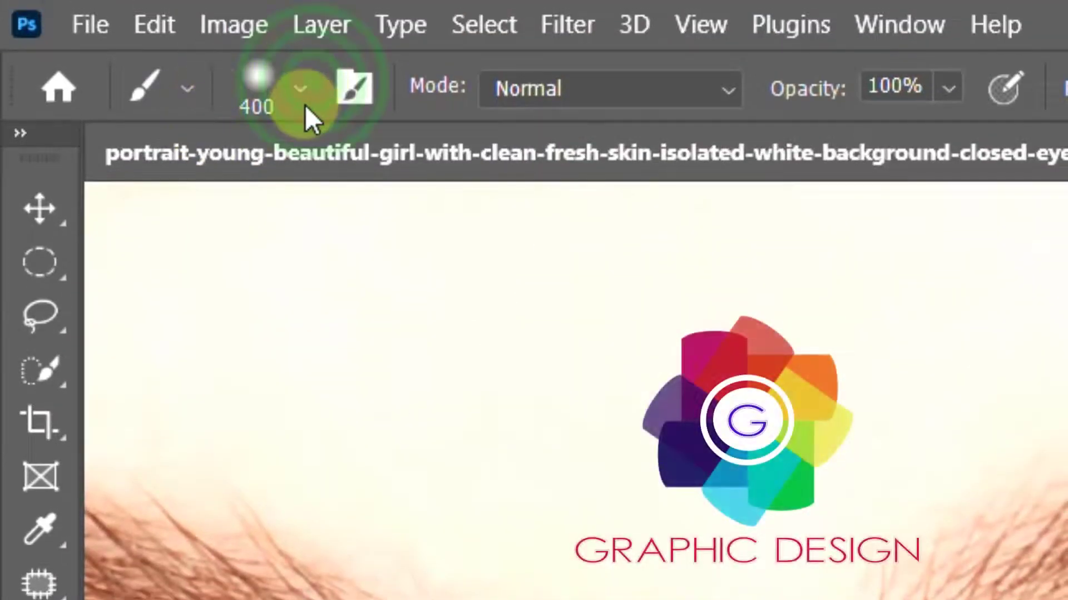
pyautogui.click(300, 89)
pyautogui.moveTo(452, 218); pyautogui.dragTo(362, 219)
pyautogui.click(1010, 492)
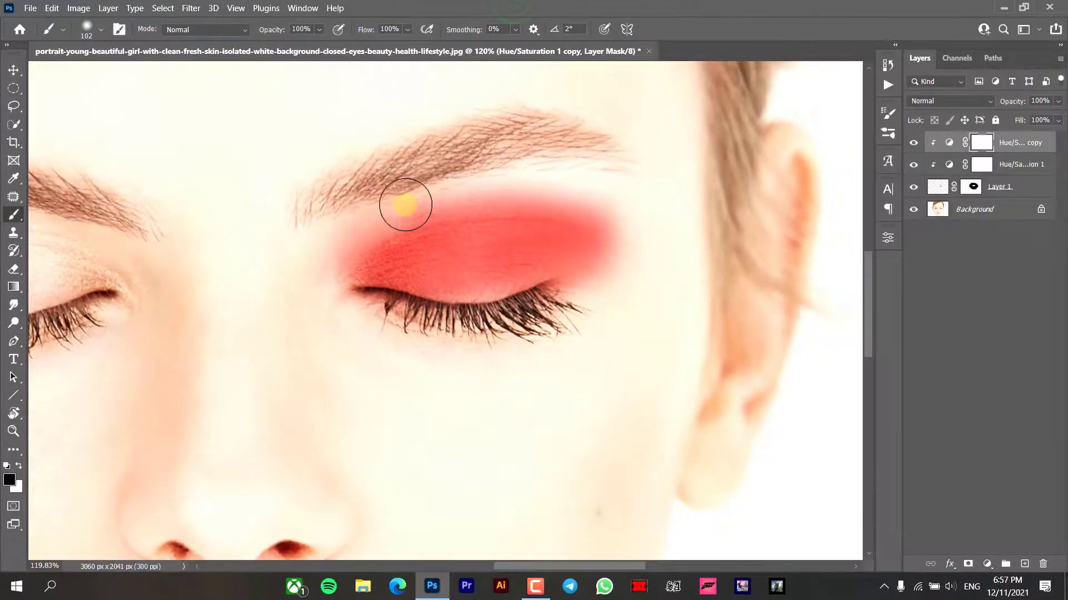
# Step: Paint the copy's mask black across the upper eyelid and white near the lash line, toggling its visibility to compare the shading
pyautogui.moveTo(406, 205)
pyautogui.mouseDown()
pyautogui.moveTo(369, 227)
pyautogui.moveTo(469, 219)
pyautogui.moveTo(373, 215)
pyautogui.mouseUp()
pyautogui.moveTo(464, 306); pyautogui.dragTo(504, 283)
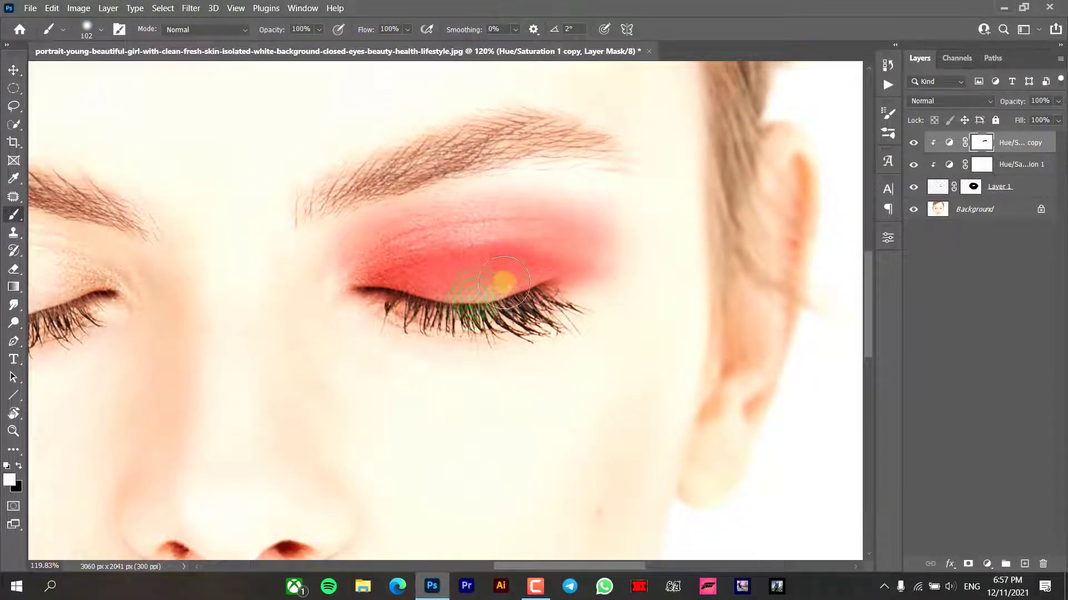
pyautogui.click(913, 142)
pyautogui.click(913, 143)
pyautogui.moveTo(489, 207); pyautogui.dragTo(512, 209)
pyautogui.moveTo(400, 295); pyautogui.dragTo(353, 321)
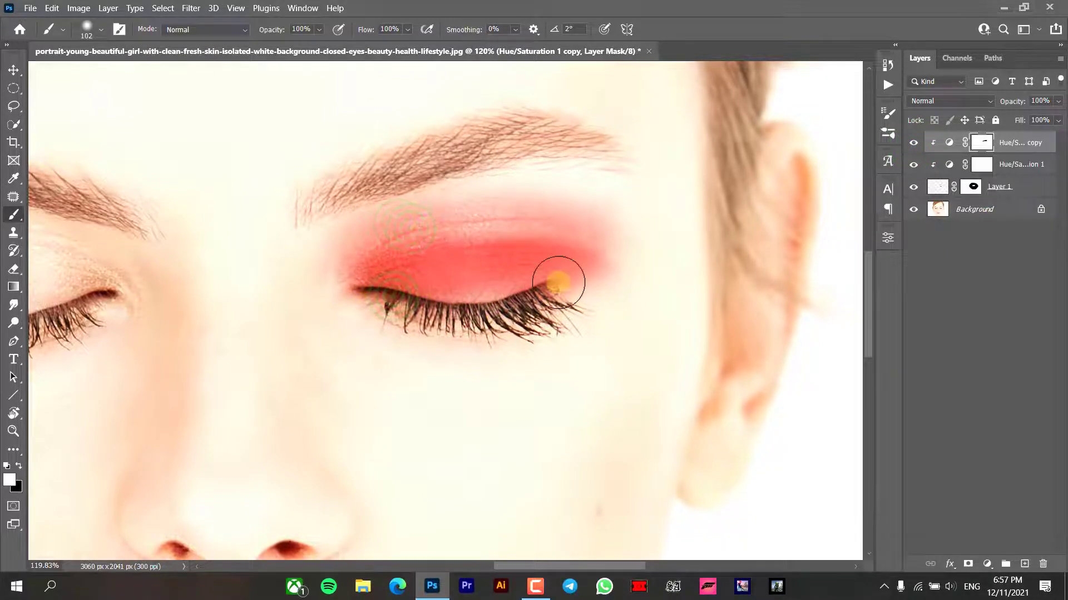
# Step: Swap the foreground colour back to black and enlarge the brush
pyautogui.press('x')
pyautogui.press(']')
pyautogui.press(']')
pyautogui.press(']')
pyautogui.press(']')
pyautogui.press(']')
pyautogui.scroll(-1, 558, 281)
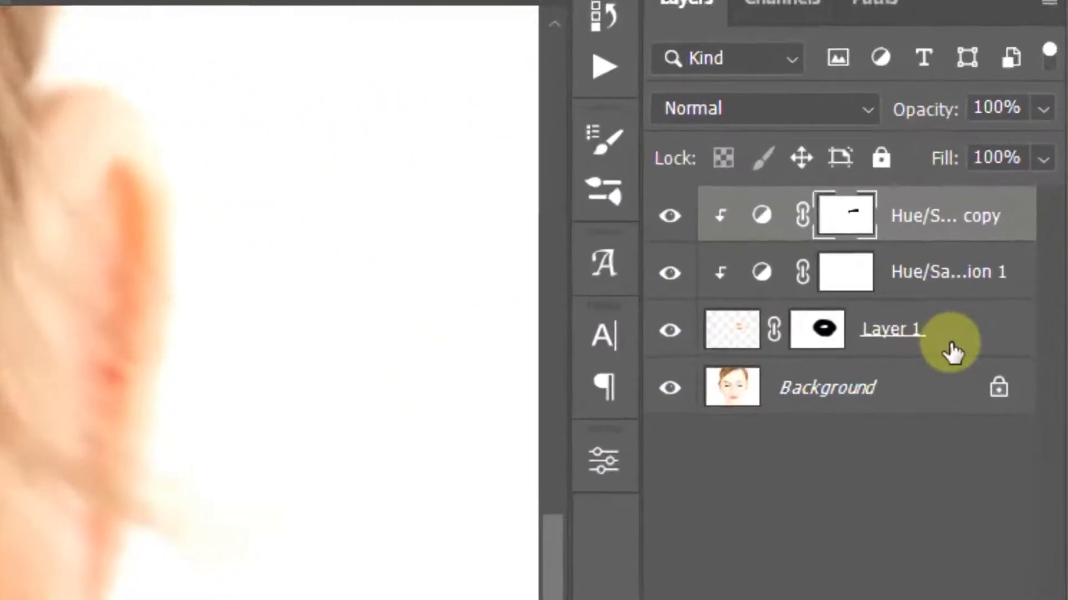
# Step: In Layer 1's blending options, split the underlying layer's white Blend If slider to 205 / 245 and apply it
pyautogui.click(1022, 191)
pyautogui.rightClick(982, 353)
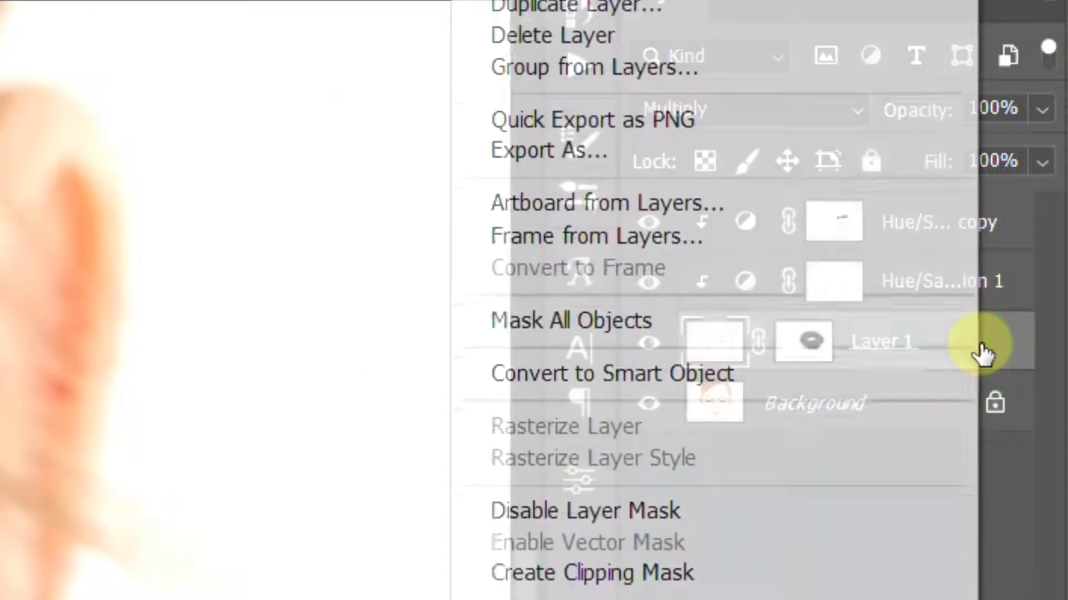
pyautogui.click(778, 21)
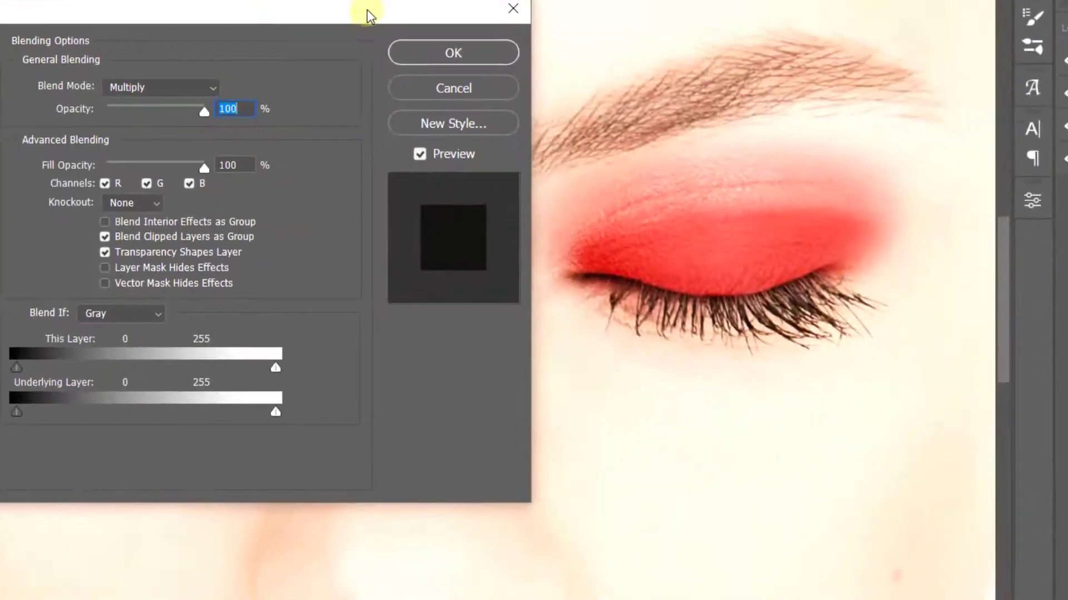
pyautogui.moveTo(276, 412)
pyautogui.mouseDown()
pyautogui.moveTo(229, 413)
pyautogui.moveTo(265, 415)
pyautogui.mouseUp()
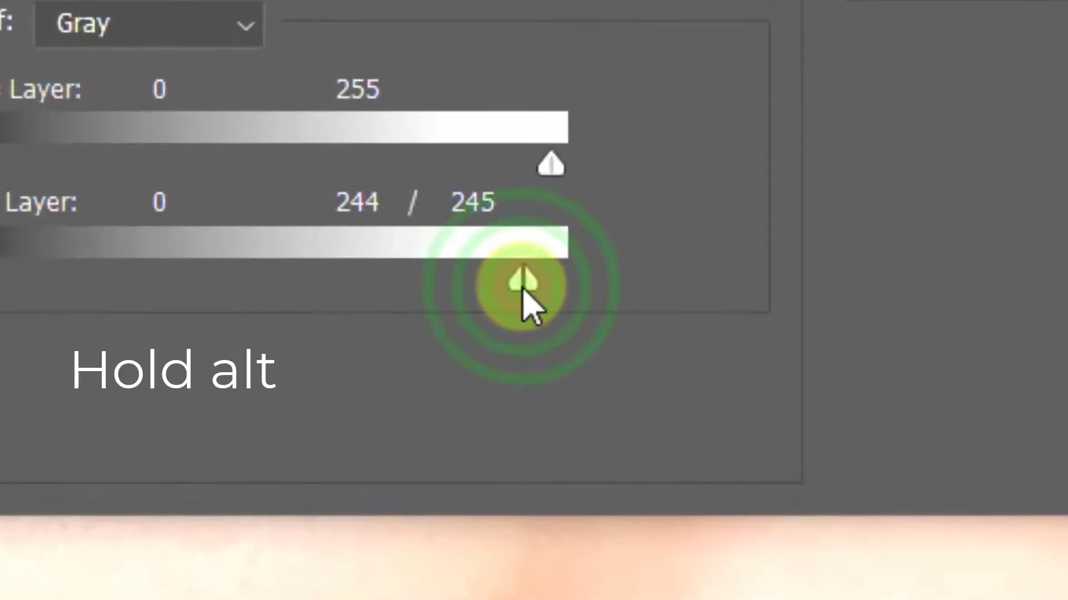
pyautogui.moveTo(522, 287); pyautogui.dragTo(488, 291)
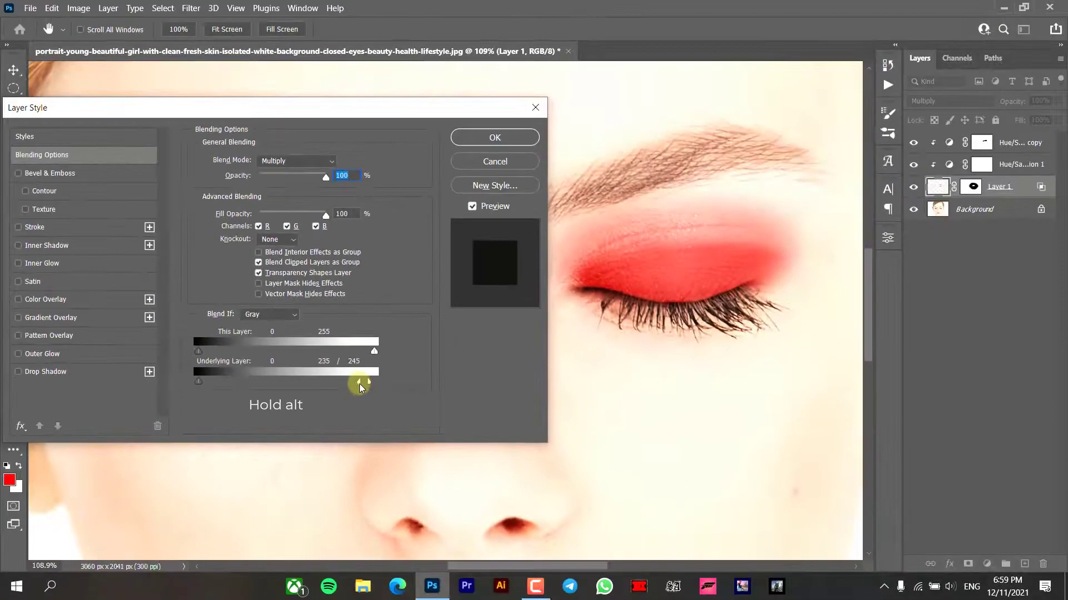
pyautogui.moveTo(356, 382); pyautogui.dragTo(339, 378)
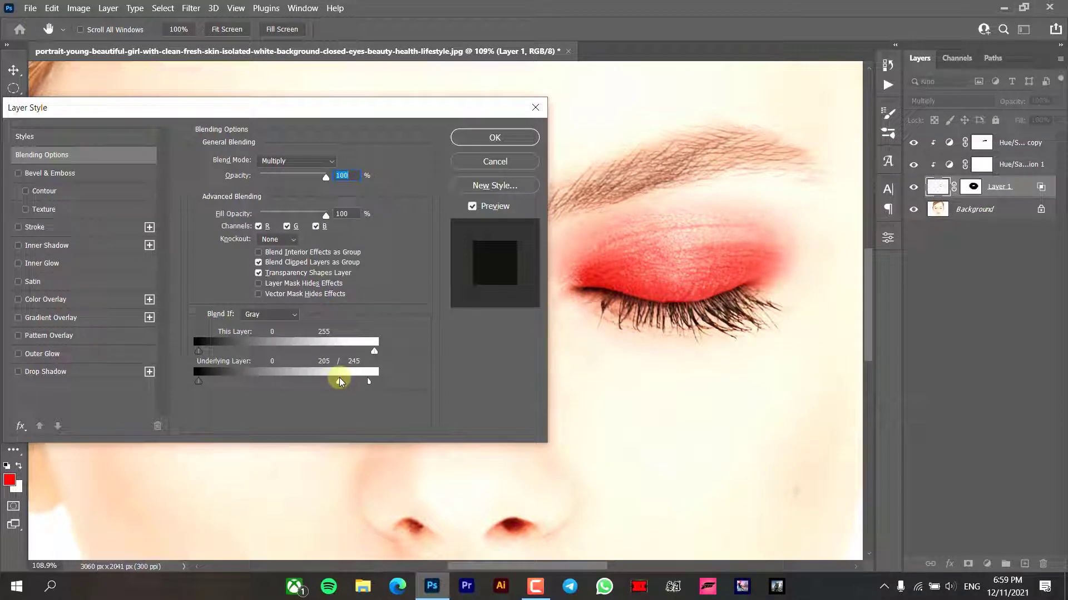
pyautogui.click(485, 139)
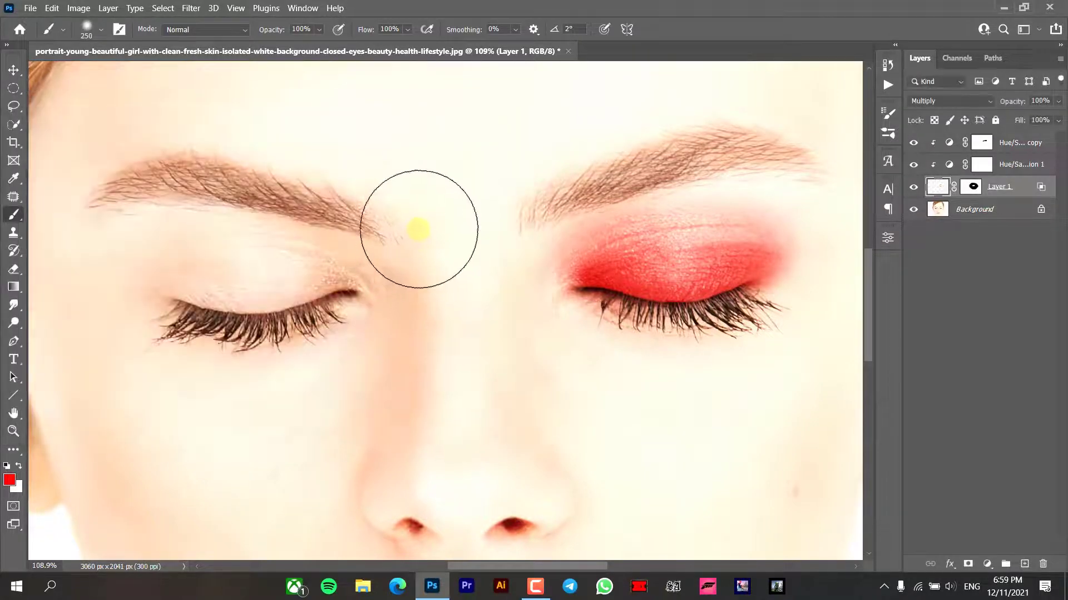
# Step: Compare the eyelid with and without the Blend If change through the history states, ending on the Layer Style state
pyautogui.scroll(-2, 770, 238)
pyautogui.moveTo(758, 275)
pyautogui.mouseDown()
pyautogui.moveTo(608, 322)
pyautogui.moveTo(798, 221)
pyautogui.mouseUp()
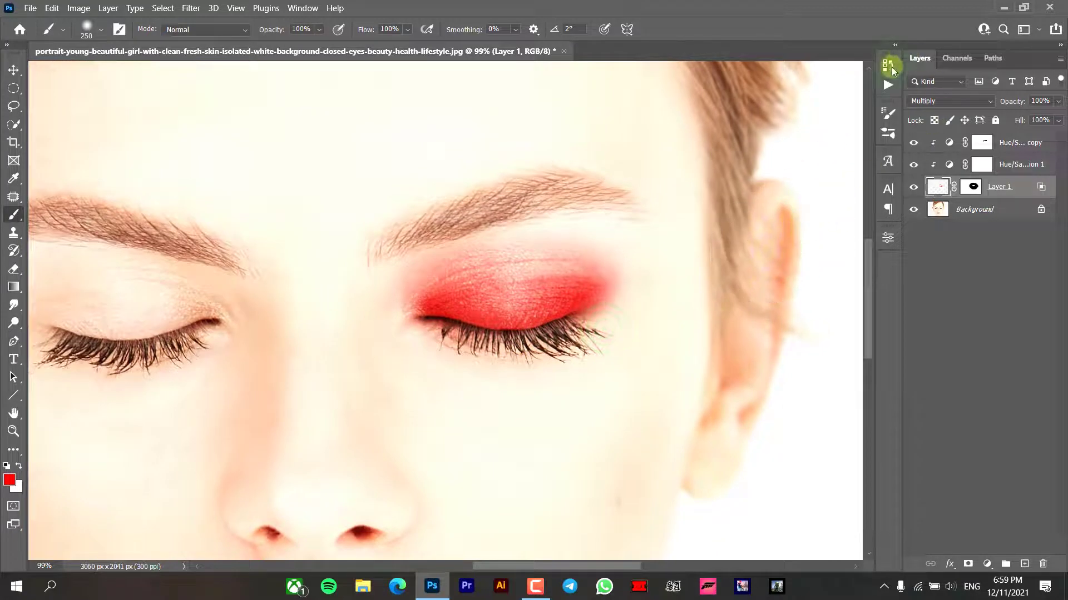
pyautogui.click(889, 68)
pyautogui.click(806, 89)
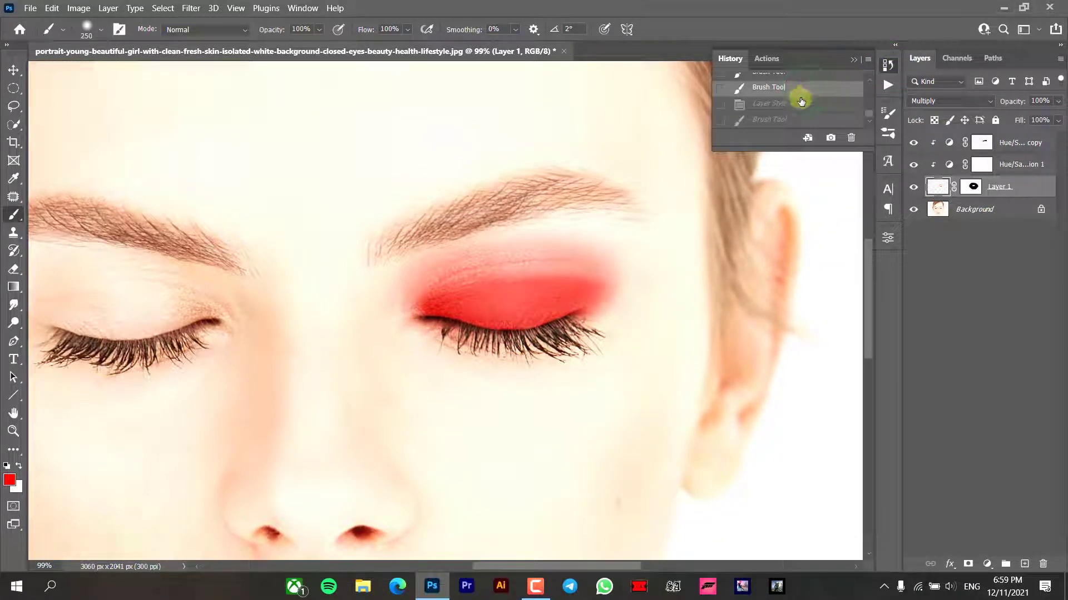
pyautogui.click(796, 106)
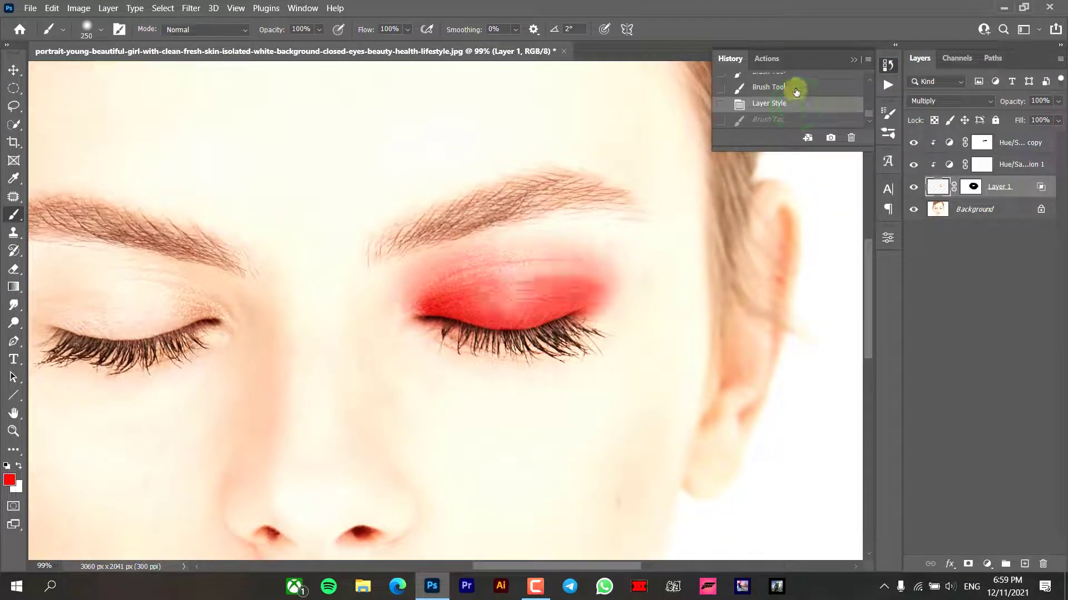
pyautogui.click(796, 89)
pyautogui.click(797, 103)
pyautogui.click(854, 60)
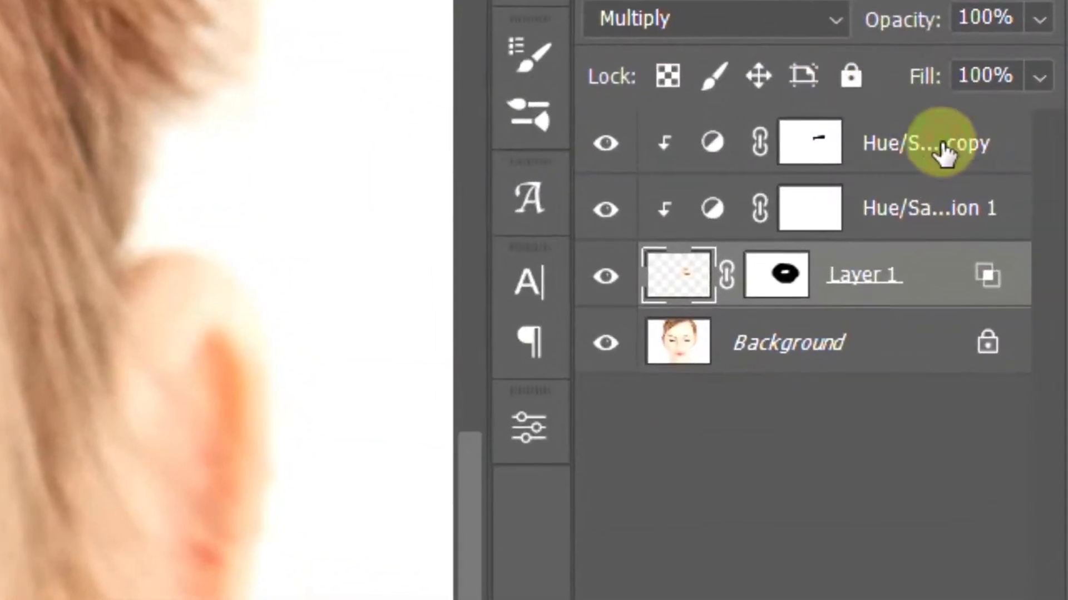
# Step: Add a Solid Color fill layer in dark navy 010220 above the copied Hue/Saturation adjustment
pyautogui.click(941, 147)
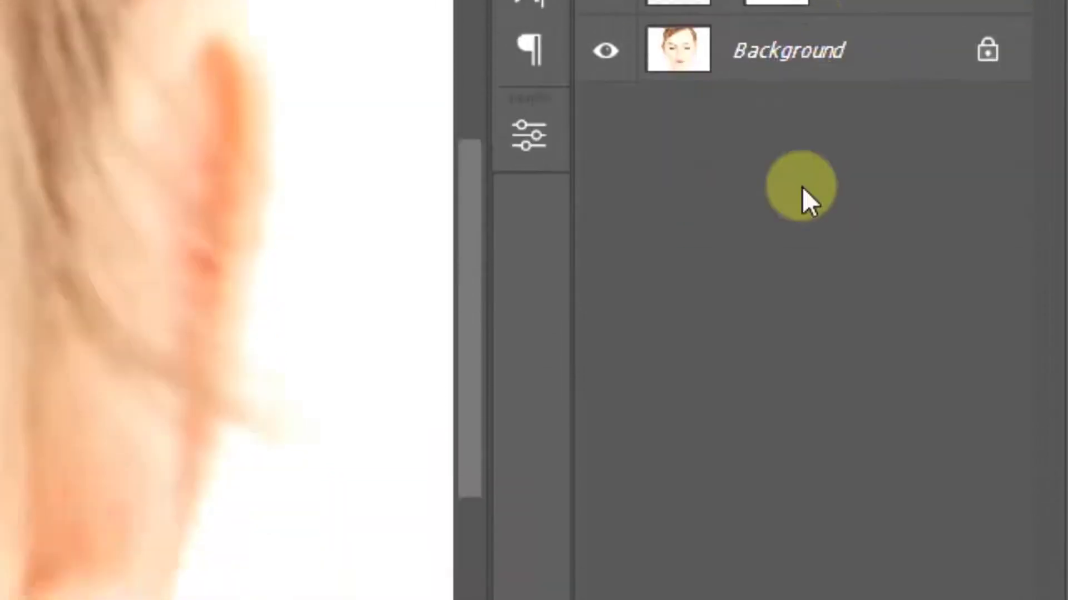
pyautogui.click(820, 506)
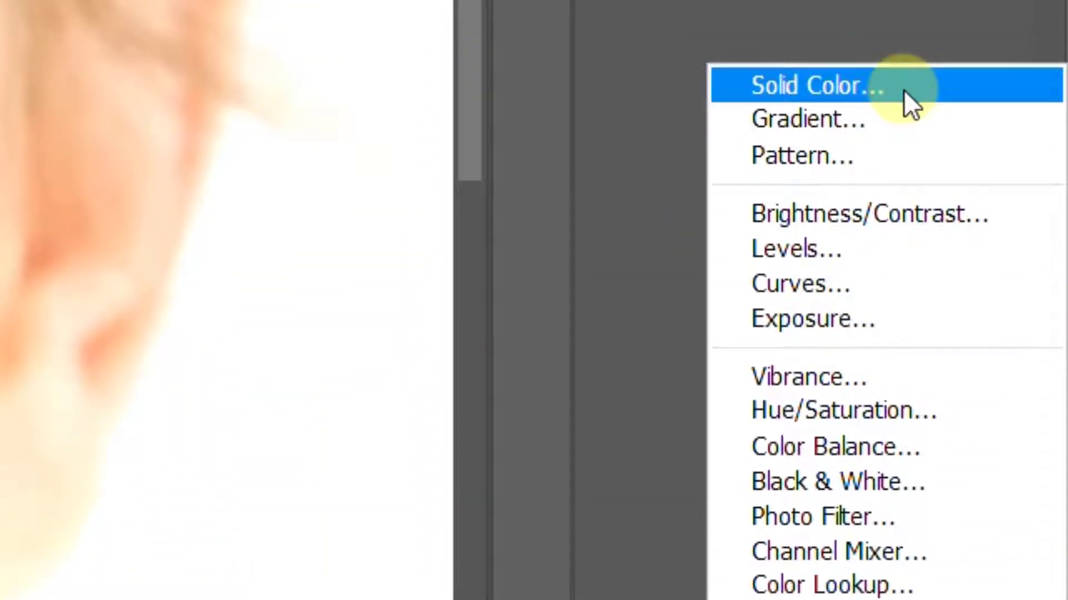
pyautogui.click(903, 89)
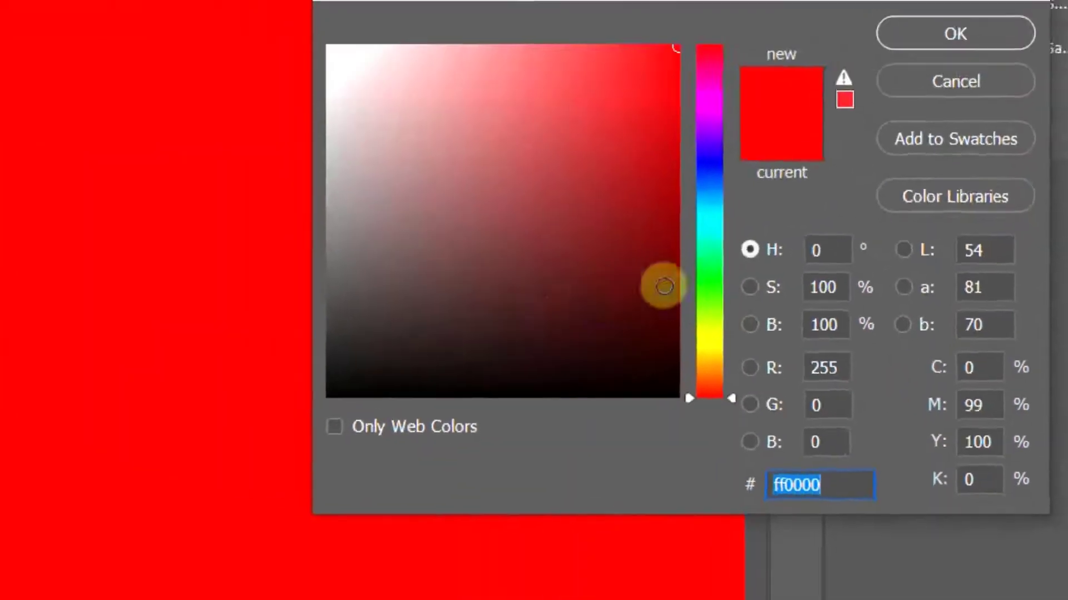
pyautogui.moveTo(753, 281); pyautogui.dragTo(758, 222)
pyautogui.moveTo(700, 319); pyautogui.dragTo(722, 391)
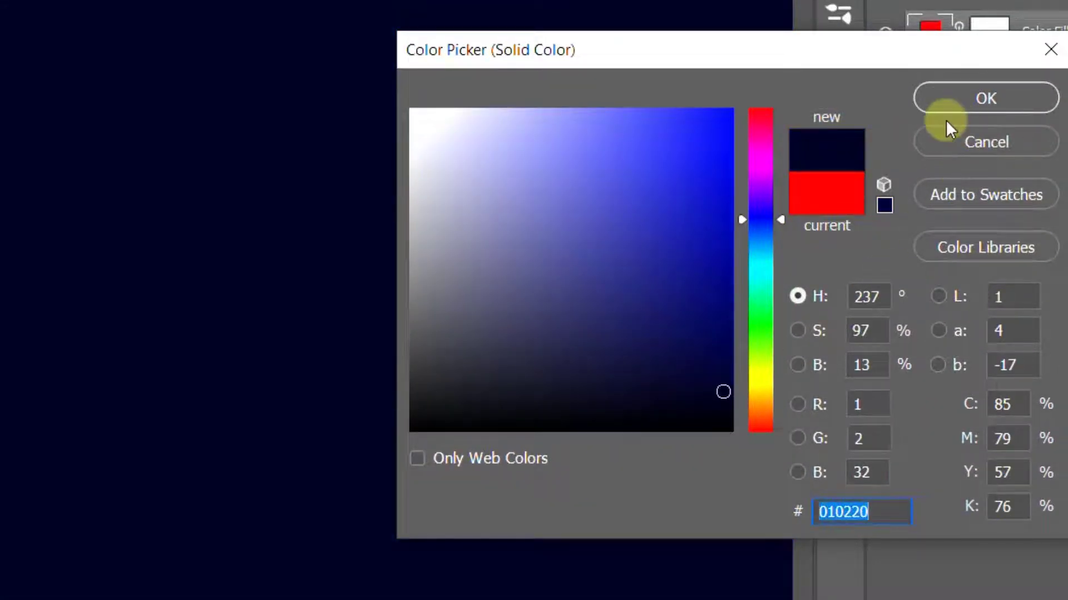
pyautogui.click(946, 105)
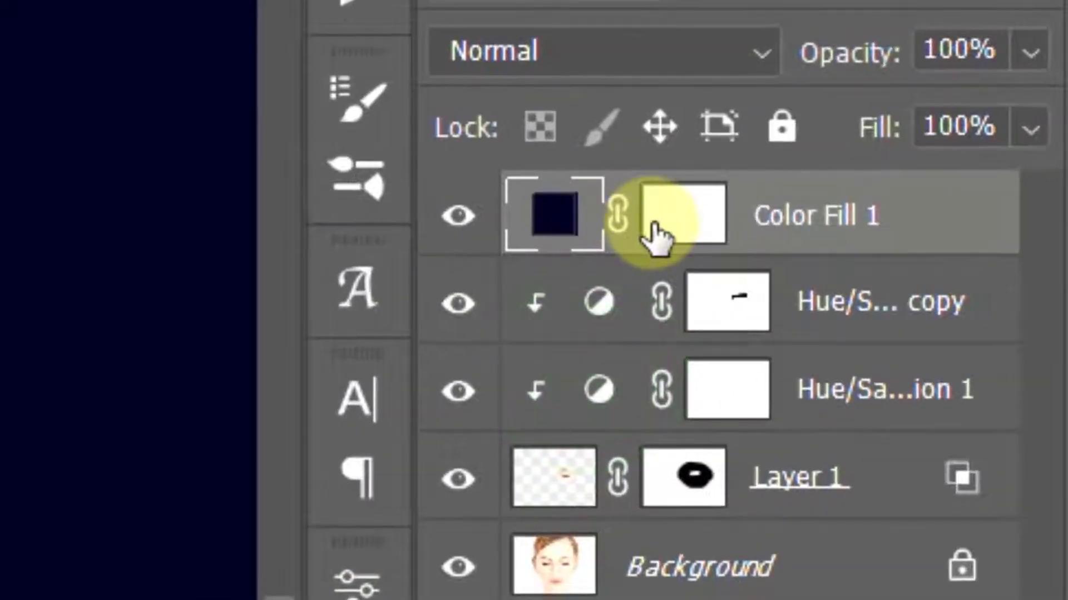
# Step: Set the colour fill layer's blend mode to Hard Light and invert its mask to black
pyautogui.click(634, 58)
pyautogui.click(602, 458)
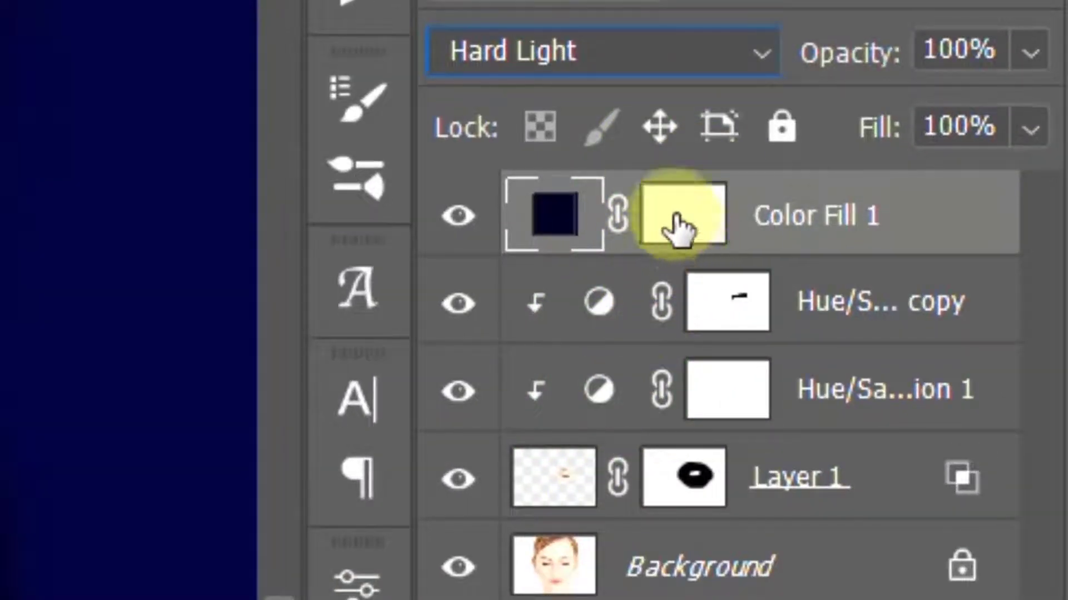
pyautogui.click(681, 228)
pyautogui.hotkey('ctrl', 'i')
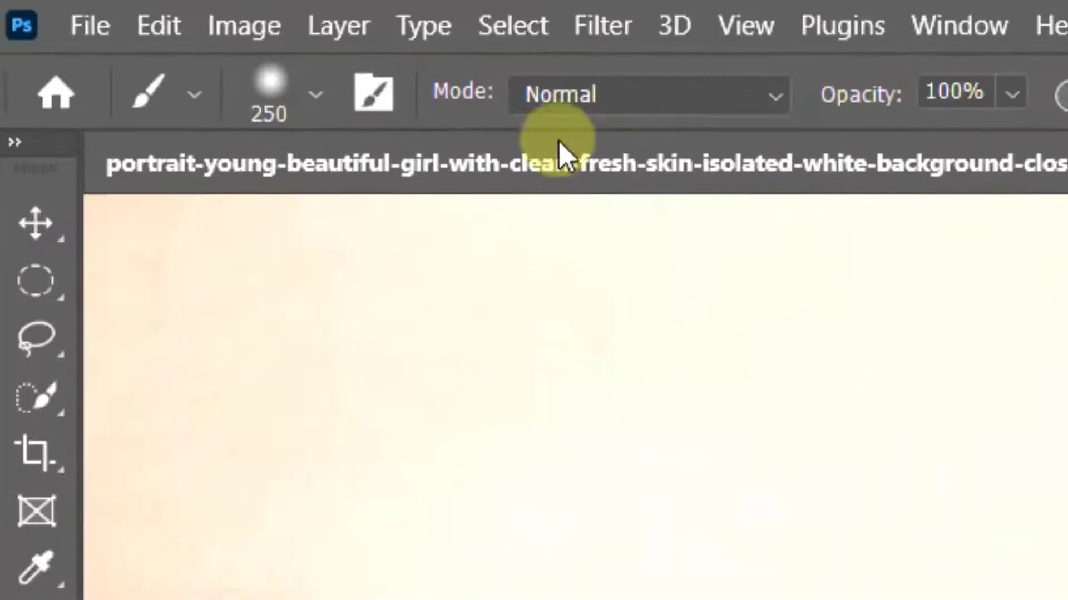
# Step: Set up a 10 px brush with white as the foreground colour and 35% smoothing
pyautogui.click(314, 94)
pyautogui.moveTo(348, 221); pyautogui.dragTo(262, 243)
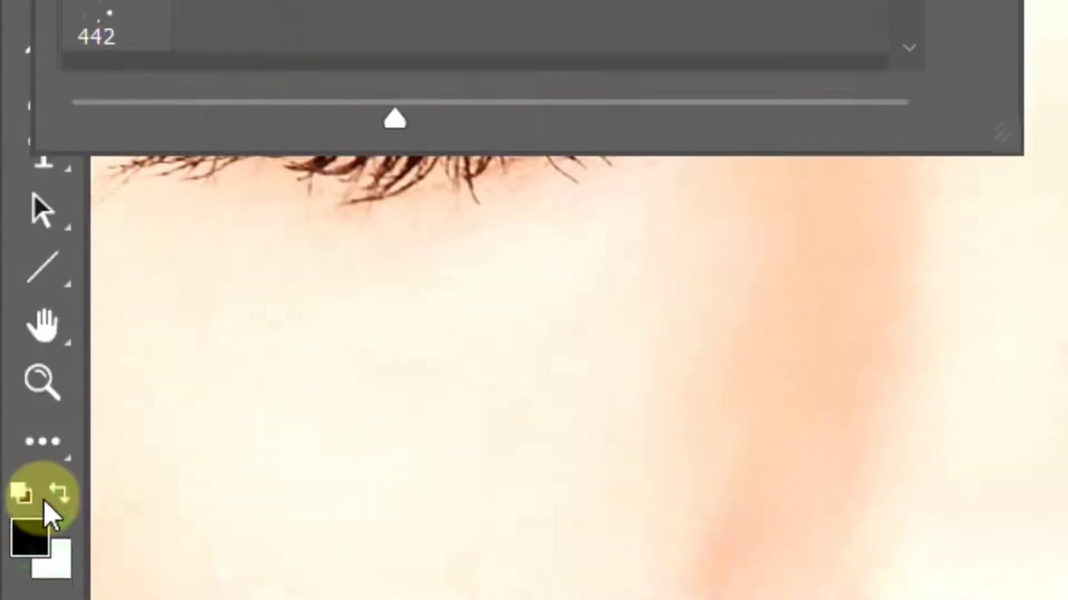
pyautogui.click(60, 494)
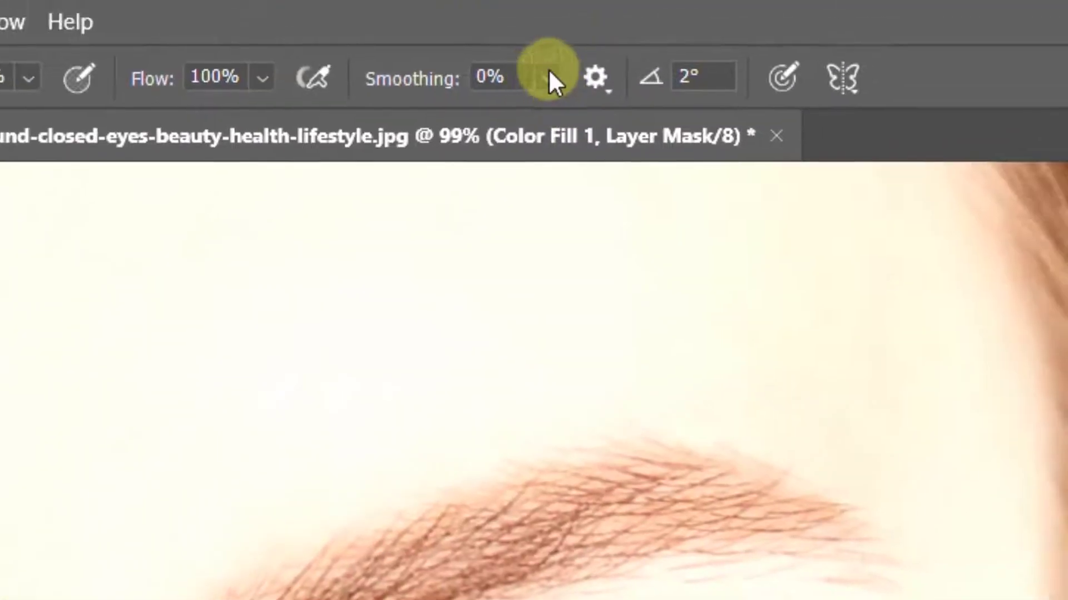
pyautogui.click(548, 79)
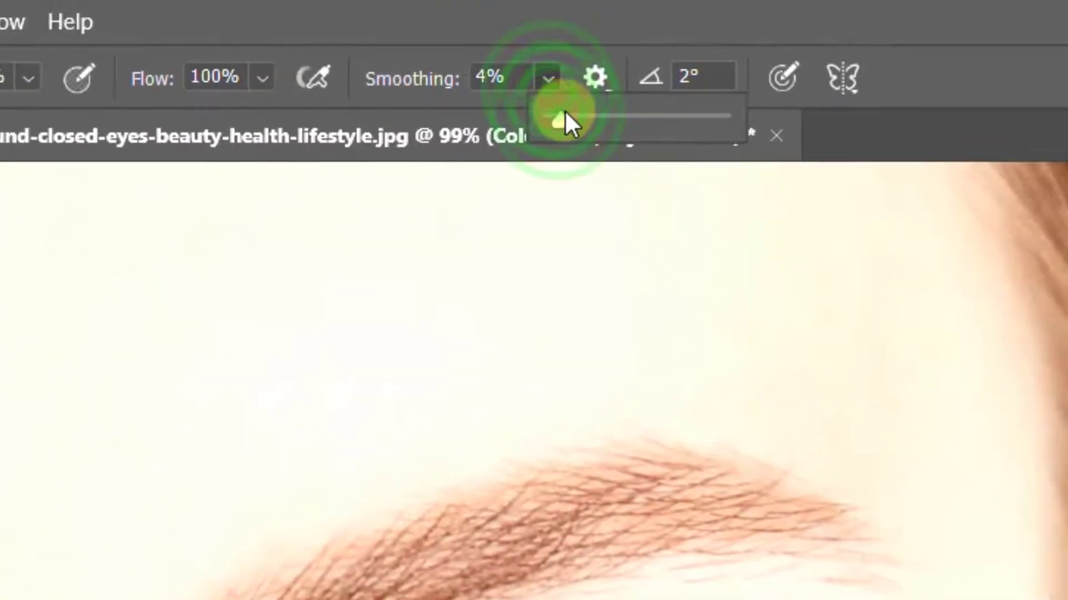
pyautogui.moveTo(582, 109); pyautogui.dragTo(612, 108)
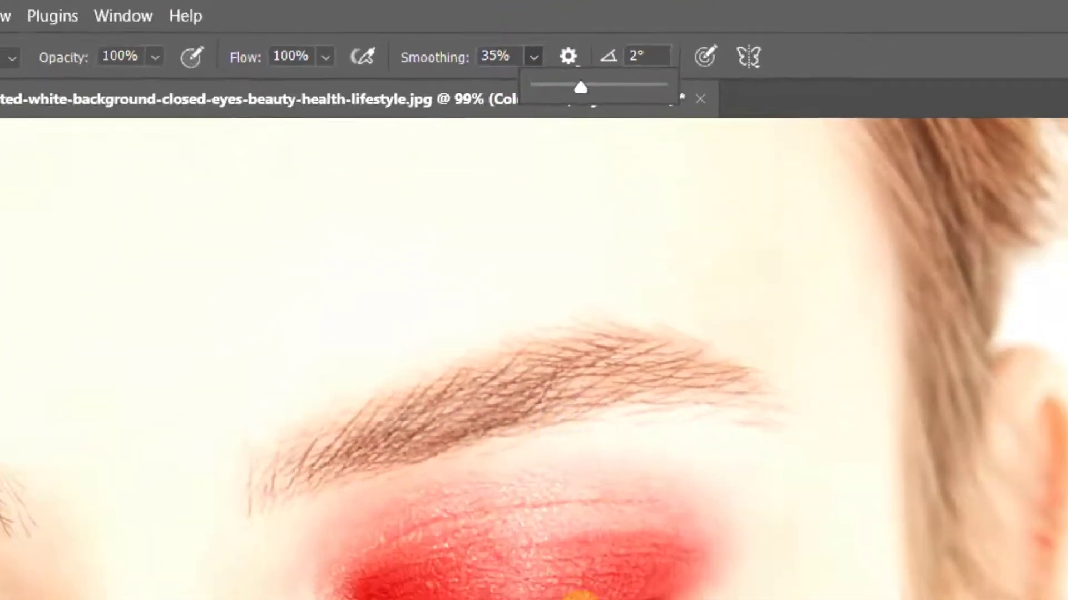
pyautogui.click(618, 252)
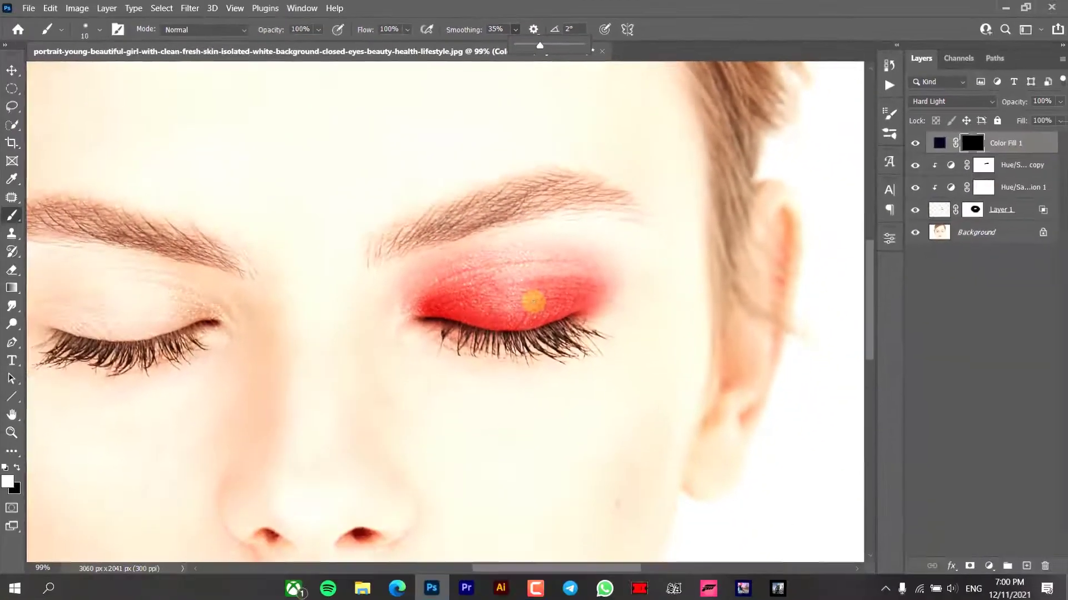
# Step: Paint a 12 px white stroke on the fill's mask along the upper lash line, ending in an upturned outer wing
pyautogui.scroll(10, 494, 329)
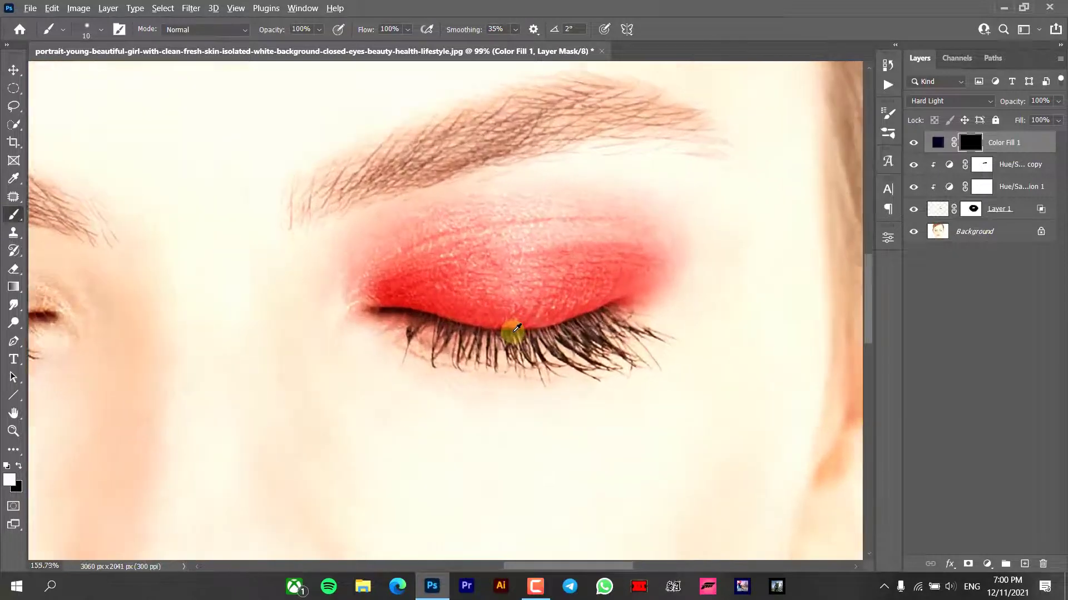
pyautogui.scroll(-1, 504, 323)
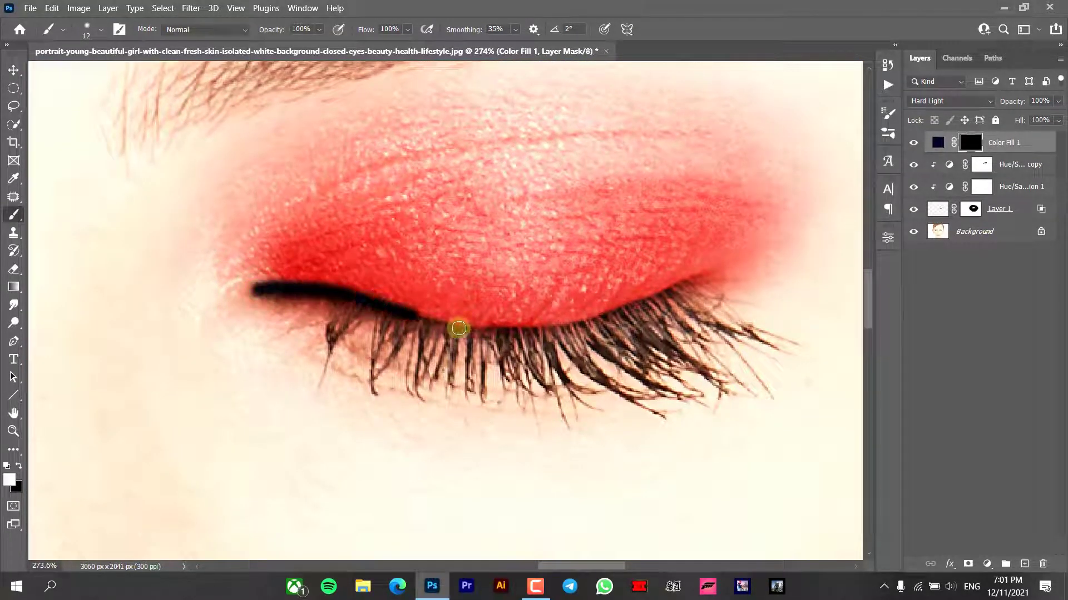
pyautogui.moveTo(564, 326); pyautogui.dragTo(679, 292)
pyautogui.moveTo(763, 223); pyautogui.dragTo(780, 196)
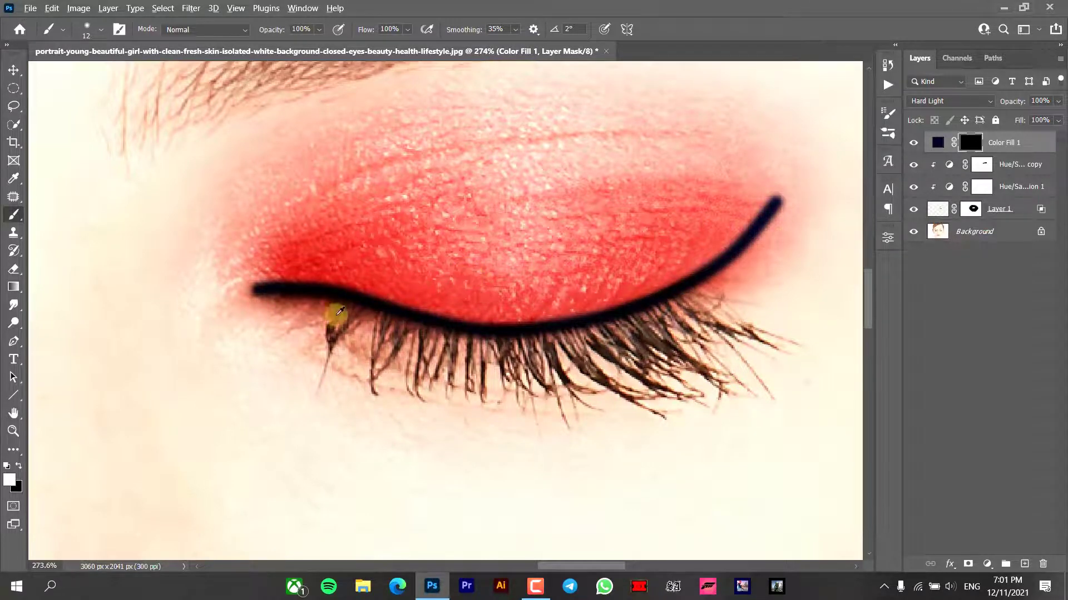
# Step: Thicken the eyeliner along the outer lash line and its wing with more white strokes on the mask
pyautogui.scroll(1, 256, 274)
pyautogui.scroll(5, 614, 338)
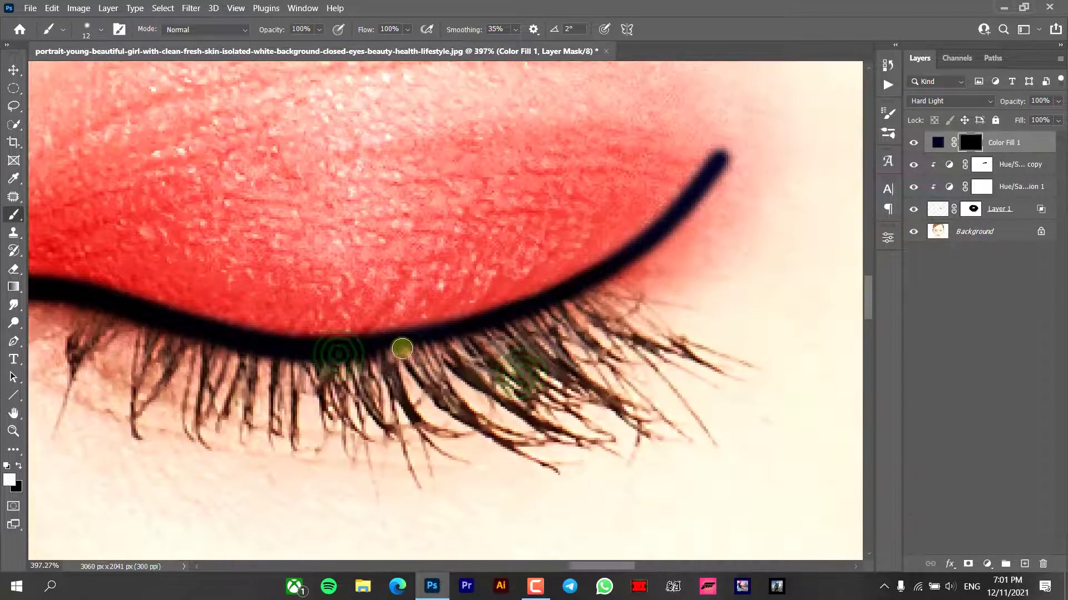
pyautogui.moveTo(402, 349)
pyautogui.mouseDown()
pyautogui.moveTo(506, 326)
pyautogui.moveTo(605, 279)
pyautogui.moveTo(710, 168)
pyautogui.mouseUp()
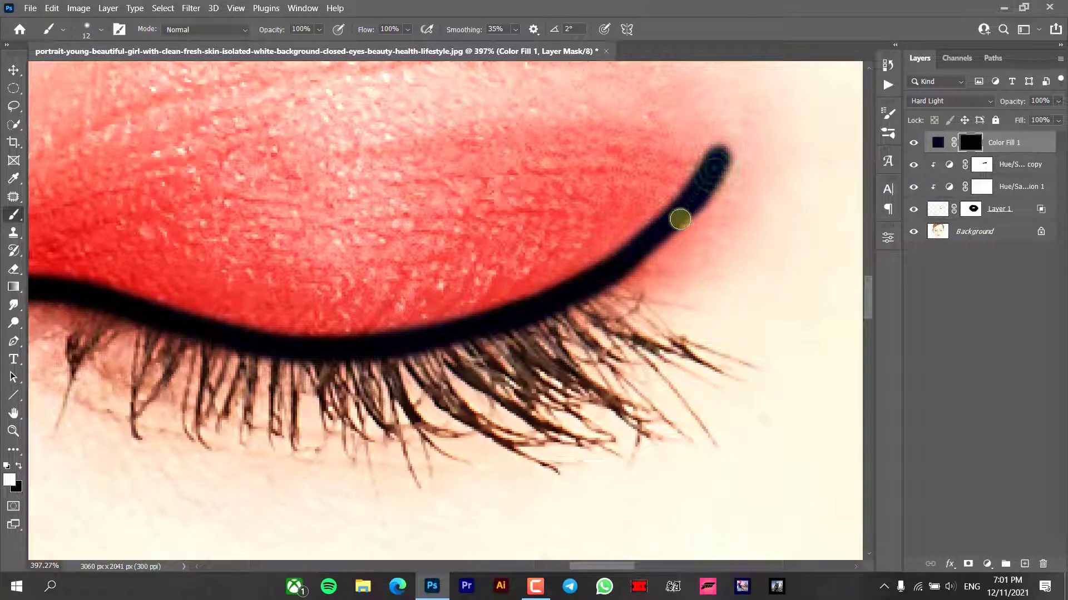
pyautogui.moveTo(679, 220)
pyautogui.mouseDown()
pyautogui.moveTo(562, 305)
pyautogui.moveTo(281, 369)
pyautogui.mouseUp()
# Step: Switch the foreground colour to black and trim the eyeliner's inner corner and wing tip with an 8 px brush
pyautogui.scroll(-3, 255, 345)
pyautogui.scroll(2, 226, 357)
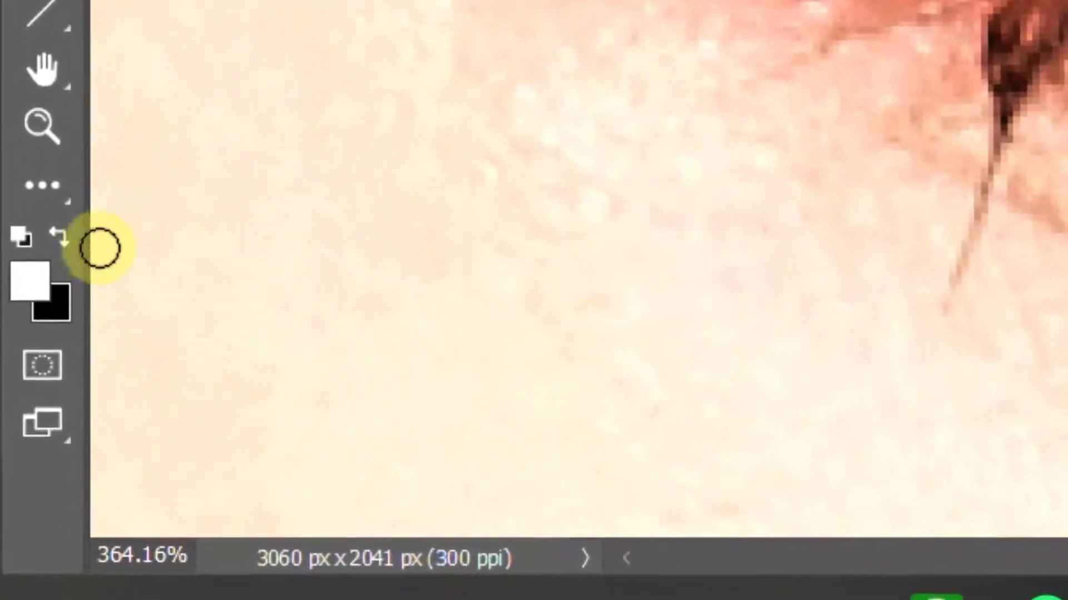
pyautogui.click(20, 463)
pyautogui.click(65, 236)
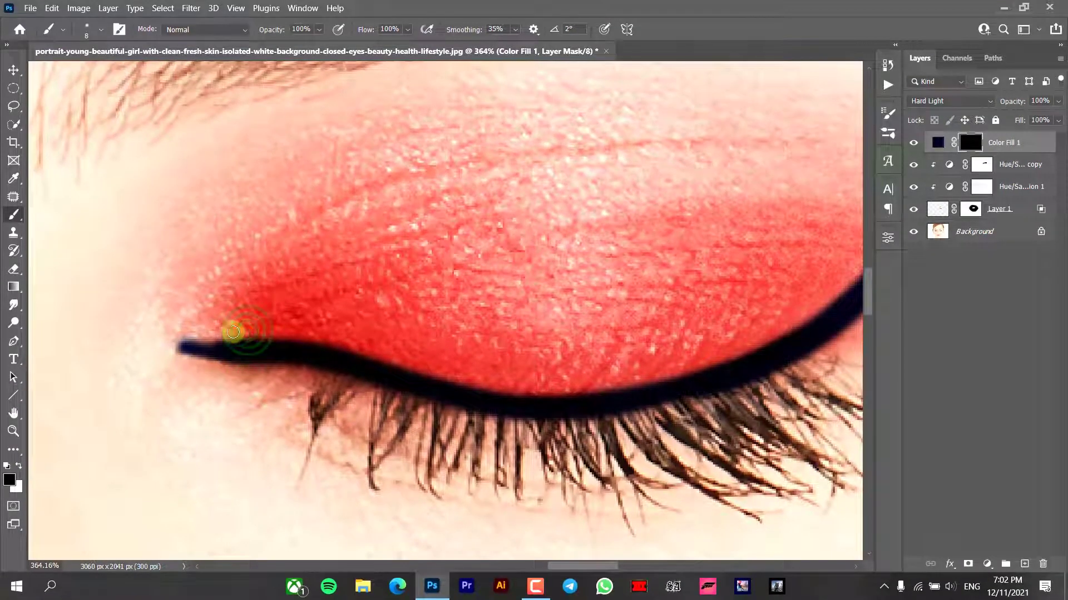
pyautogui.moveTo(144, 340); pyautogui.dragTo(250, 327)
pyautogui.hscroll(5, 648, 324)
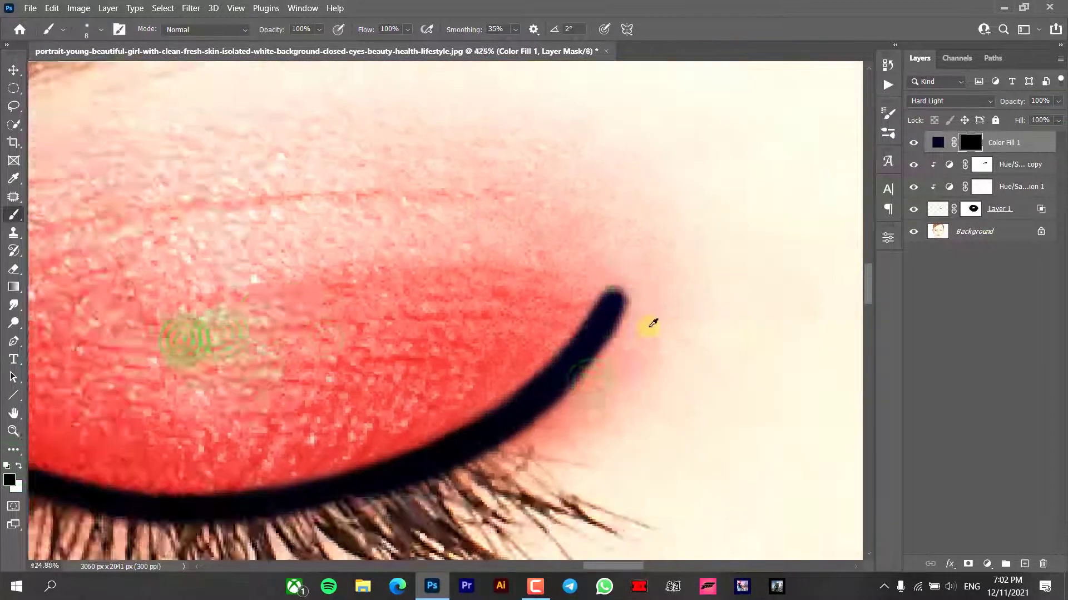
pyautogui.scroll(2, 648, 325)
pyautogui.click(608, 305)
# Step: Lower the colour fill layer's opacity to 98%
pyautogui.scroll(-10, 560, 267)
pyautogui.click(1057, 101)
pyautogui.moveTo(1056, 114); pyautogui.dragTo(1053, 115)
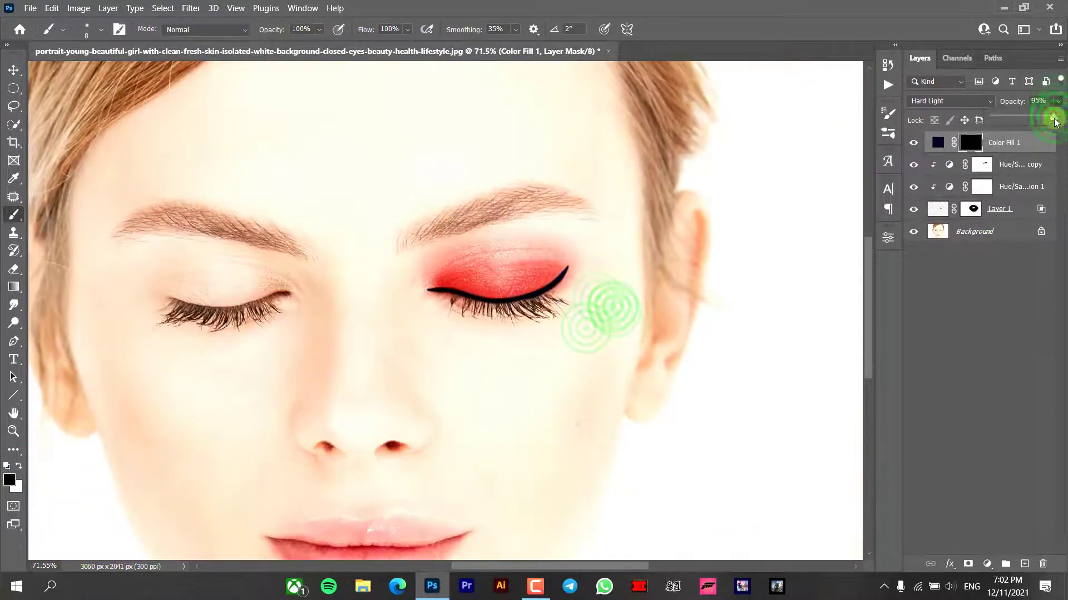
# Step: Refine the eyeliner's edges with black on the mask, tapering the wing and inner corner, and review the whole face
pyautogui.scroll(9, 574, 279)
pyautogui.moveTo(552, 247); pyautogui.dragTo(501, 321)
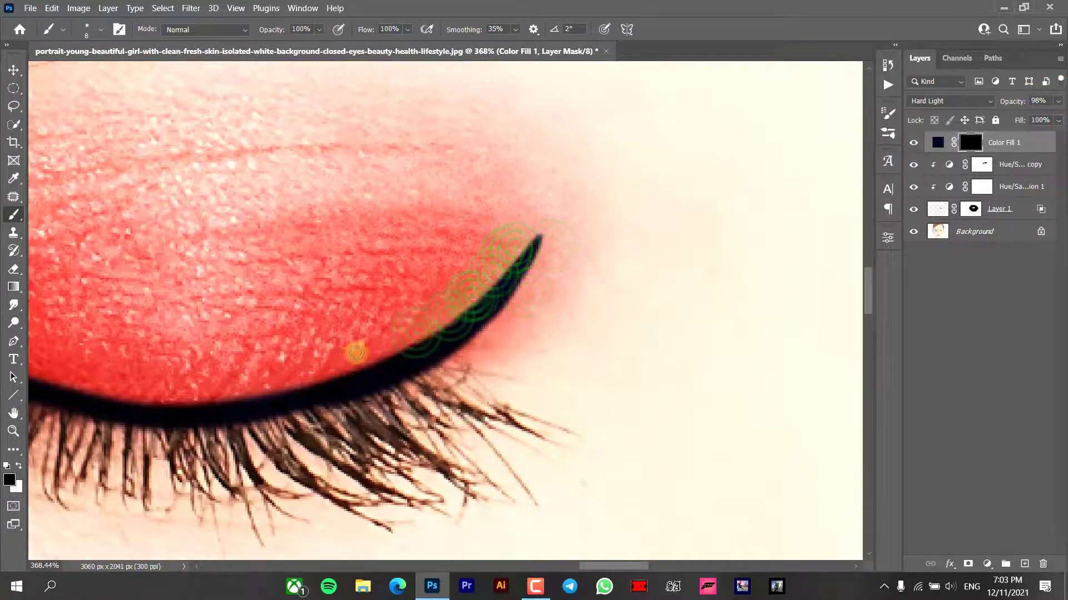
pyautogui.scroll(-6, 353, 352)
pyautogui.scroll(5, 491, 296)
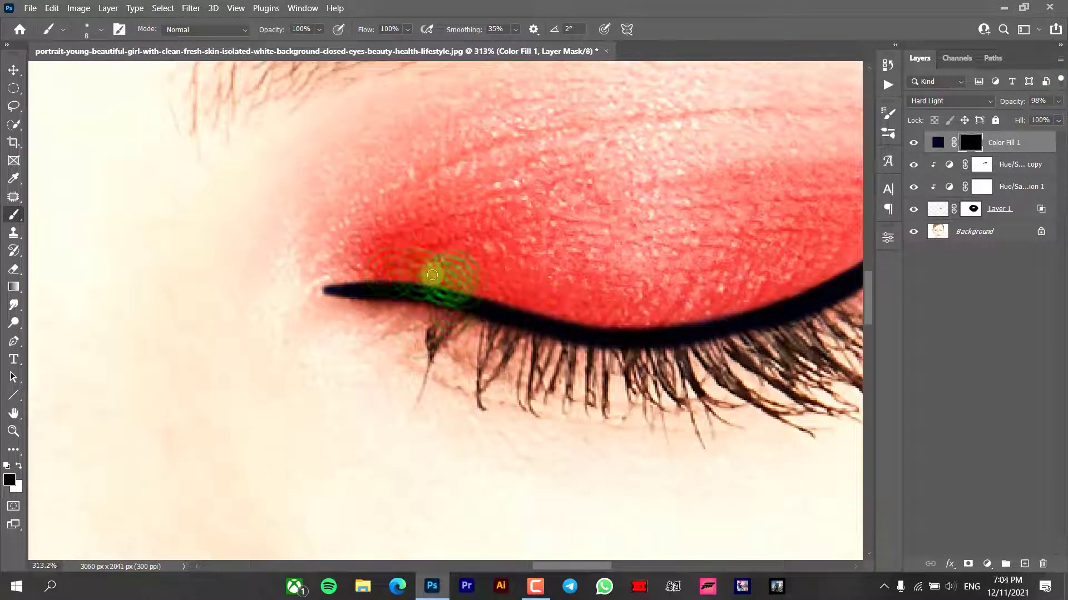
pyautogui.scroll(-4, 648, 291)
pyautogui.scroll(4, 490, 360)
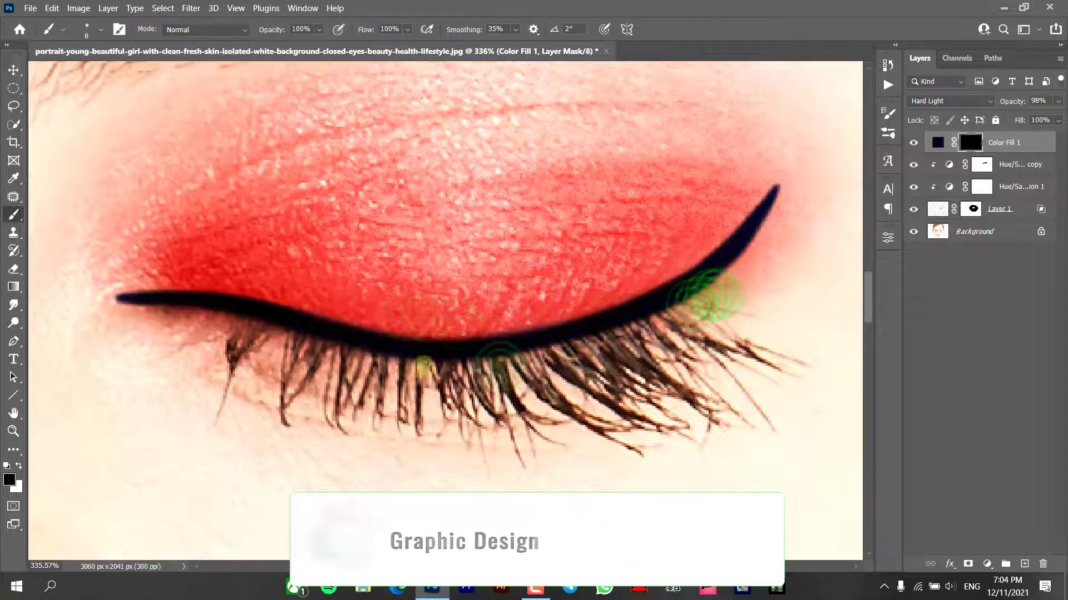
pyautogui.scroll(-5, 490, 360)
pyautogui.scroll(3, 469, 227)
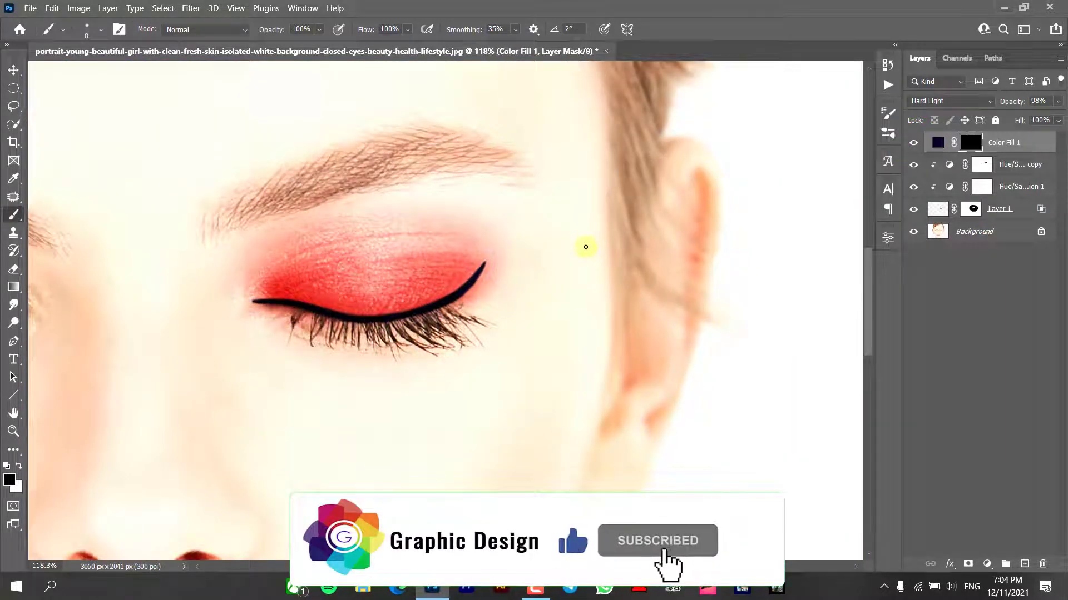
pyautogui.scroll(-4, 585, 246)
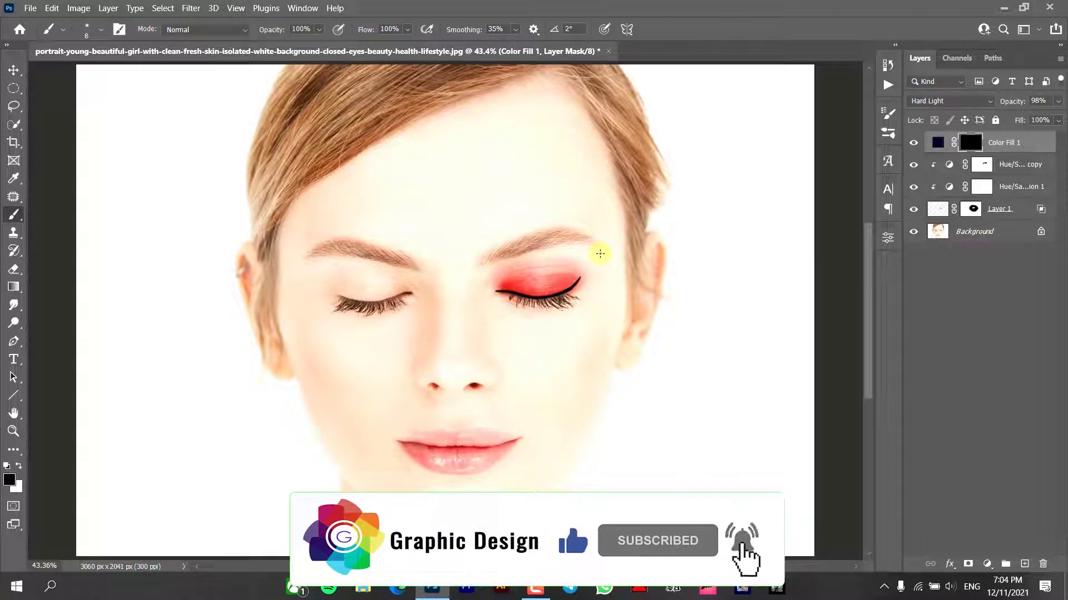